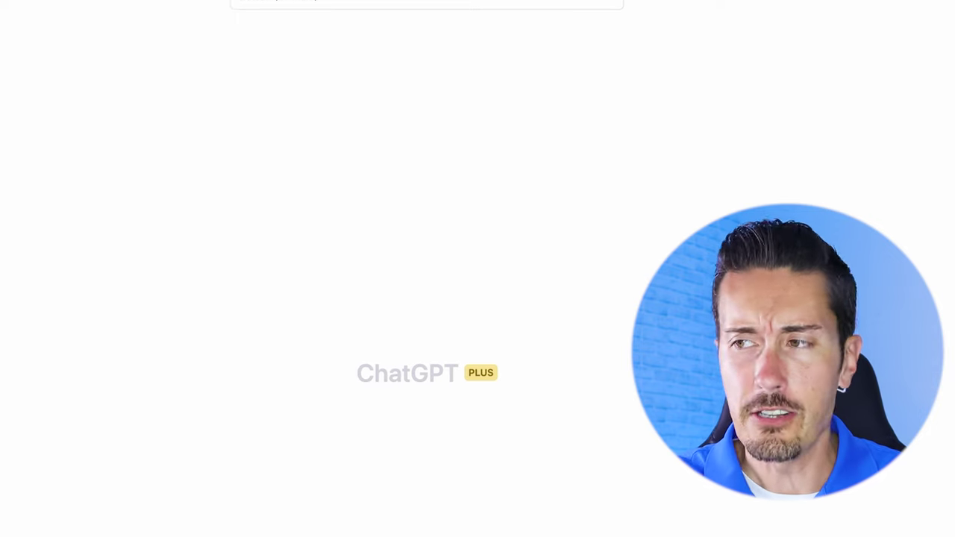
# Send the chat message "We are going to create a word search book together. It's going to be fun".
pyautogui.write('We are goin')
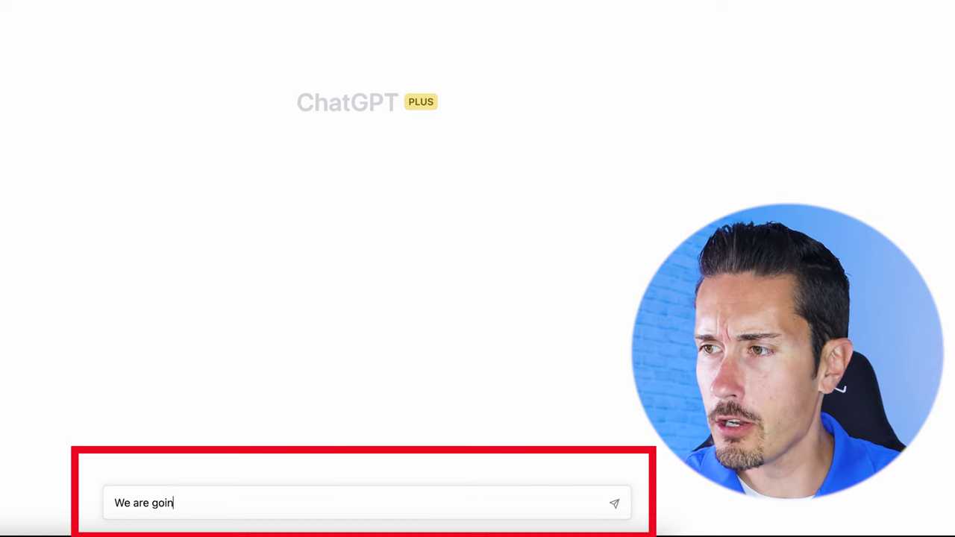
pyautogui.write('g to create a word ')
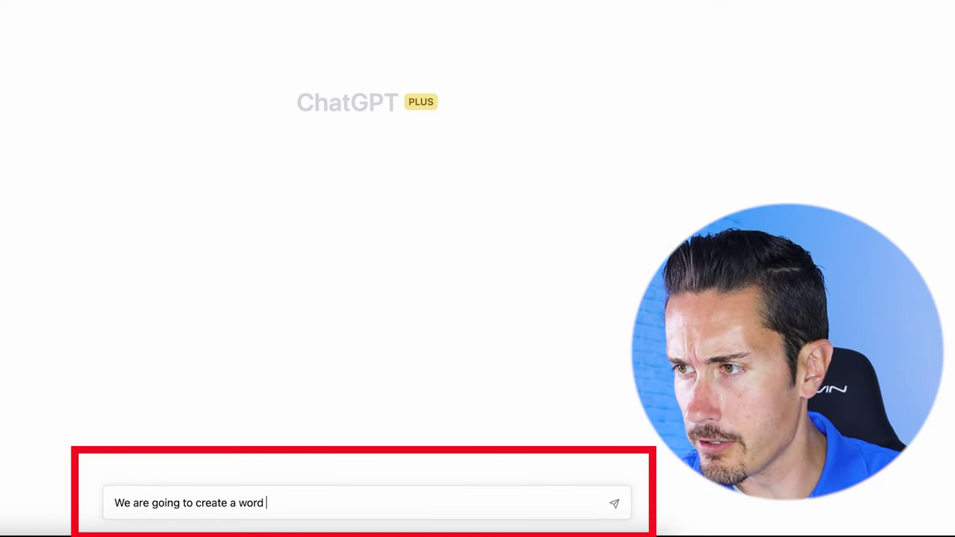
pyautogui.write("search book together. It's going to ve")
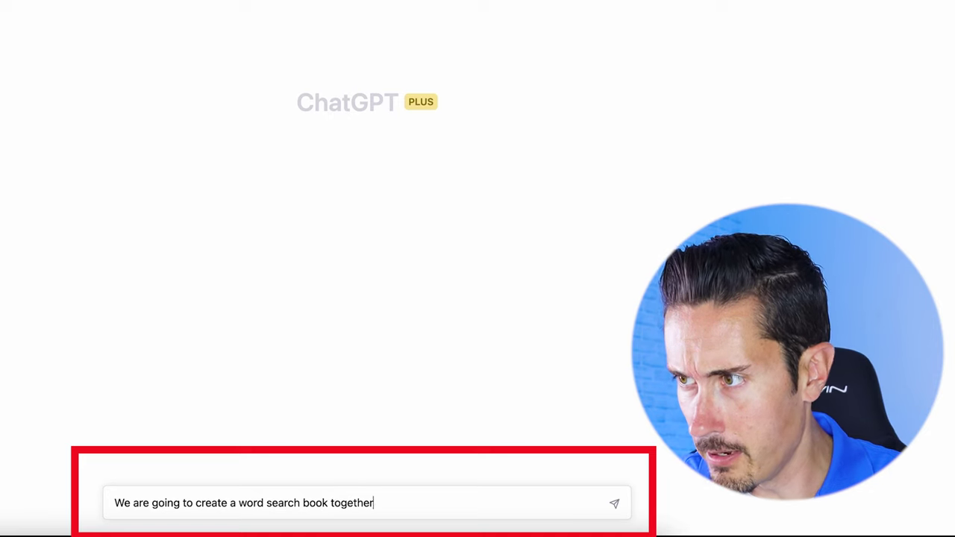
pyautogui.press('BackSpace')
pyautogui.press('BackSpace')
pyautogui.write('be fun')
pyautogui.press('Return')
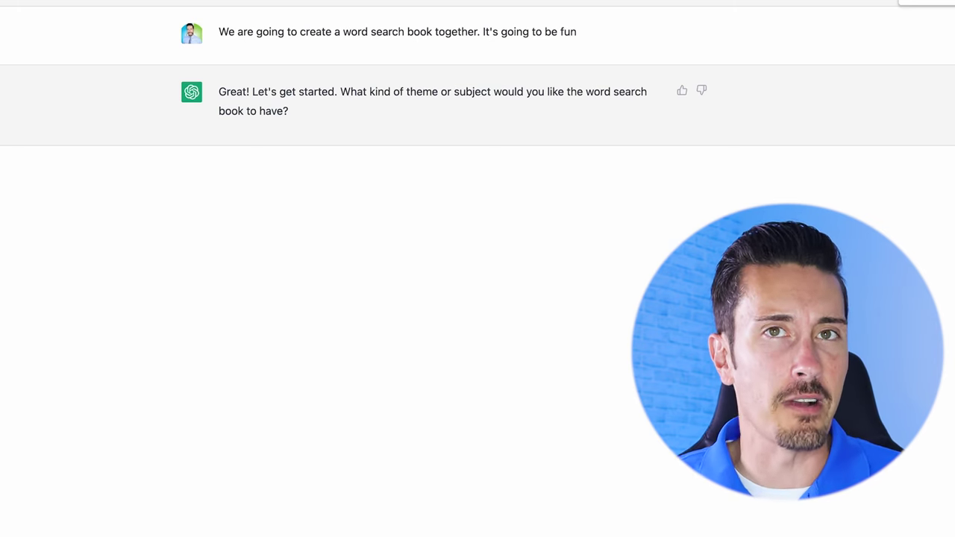
# Send the request "Let's do some words based on the season of Fall. I would need at least 250 words.".
pyautogui.write("Let's ")
pyautogui.write('do some words based on the season of Fa')
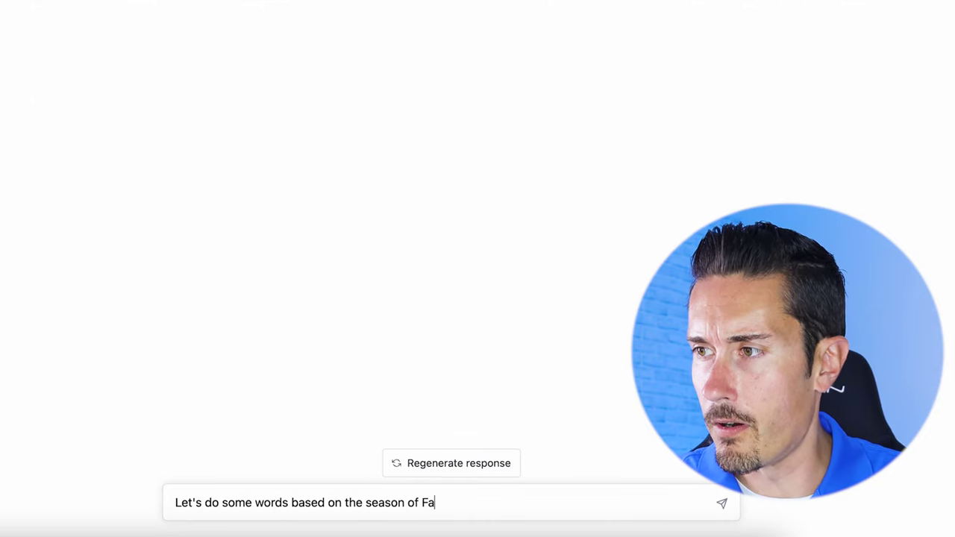
pyautogui.write('ll. I woul')
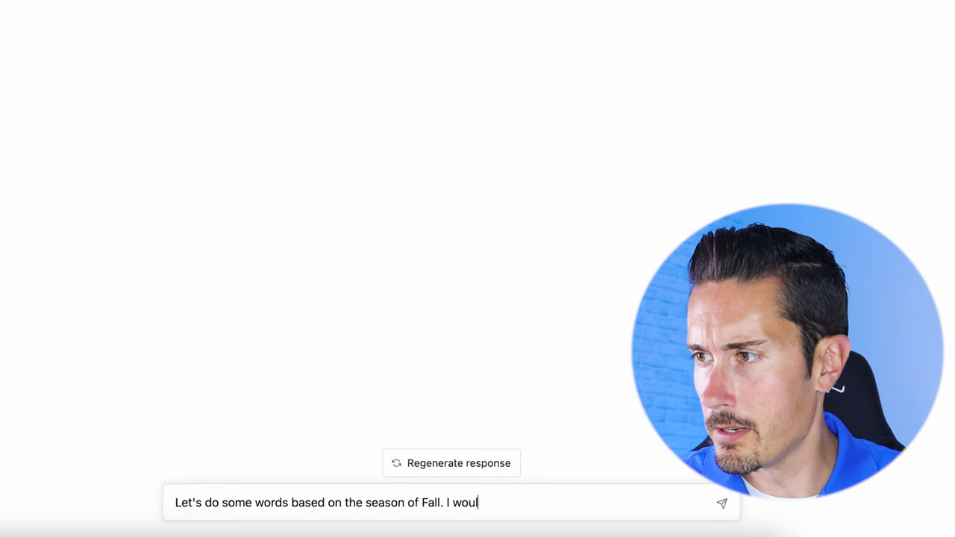
pyautogui.write('d need at least 20')
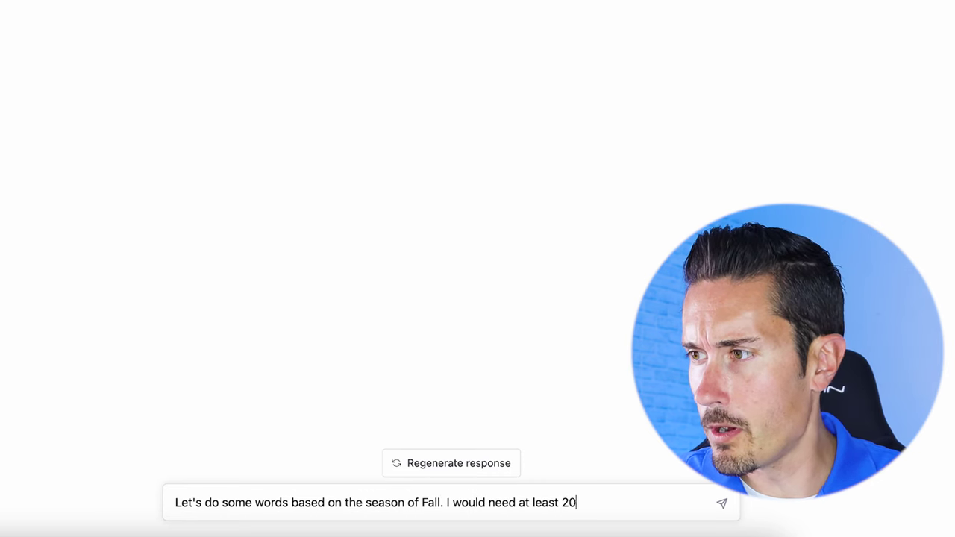
pyautogui.write('0 words.')
pyautogui.moveTo(569, 500); pyautogui.dragTo(574, 499)
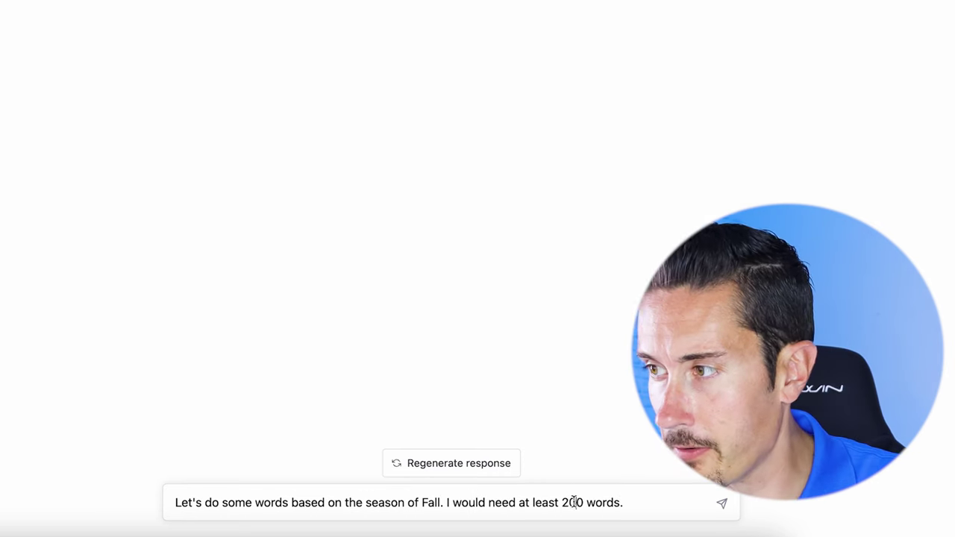
pyautogui.write('5')
pyautogui.press('Return')
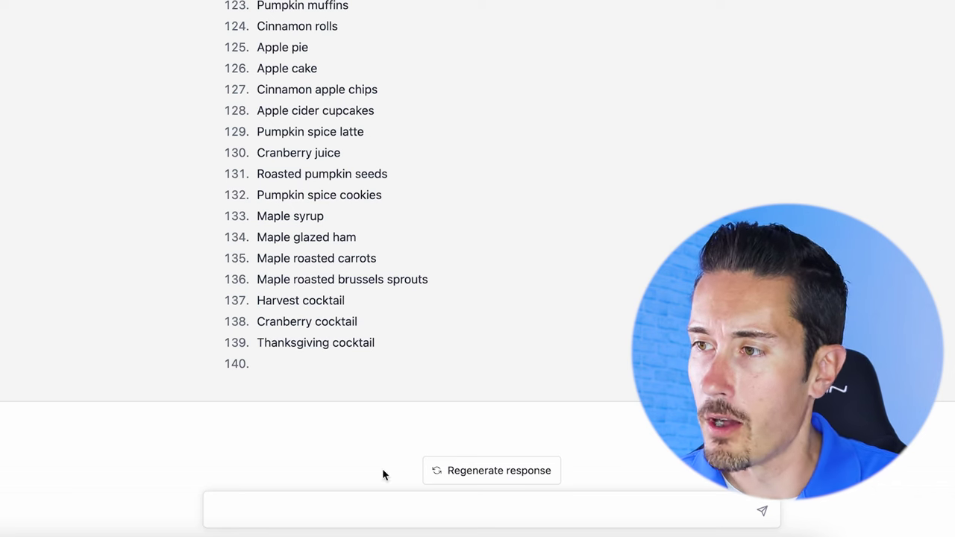
# Send "continue" to have the cut-off list of fall words completed.
pyautogui.click(316, 512)
pyautogui.write('continue')
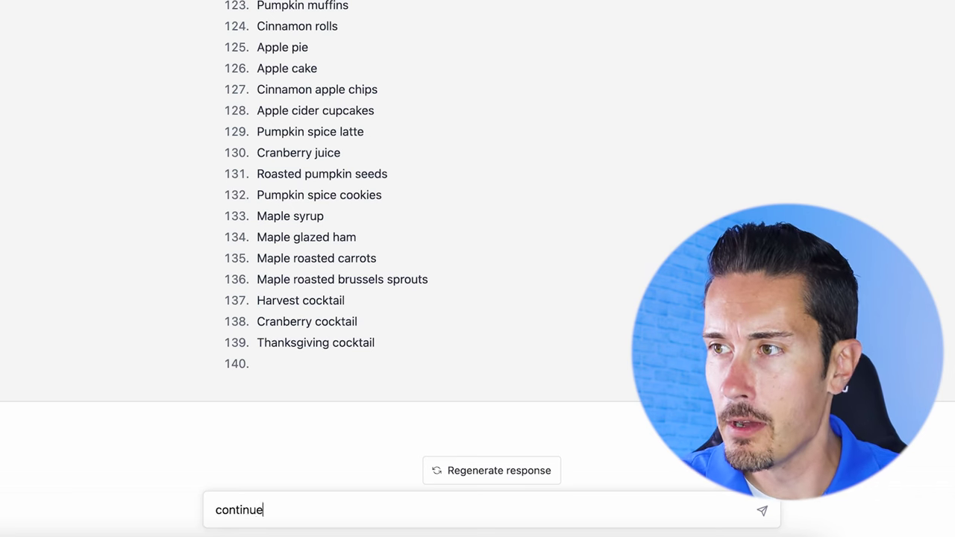
pyautogui.press('Return')
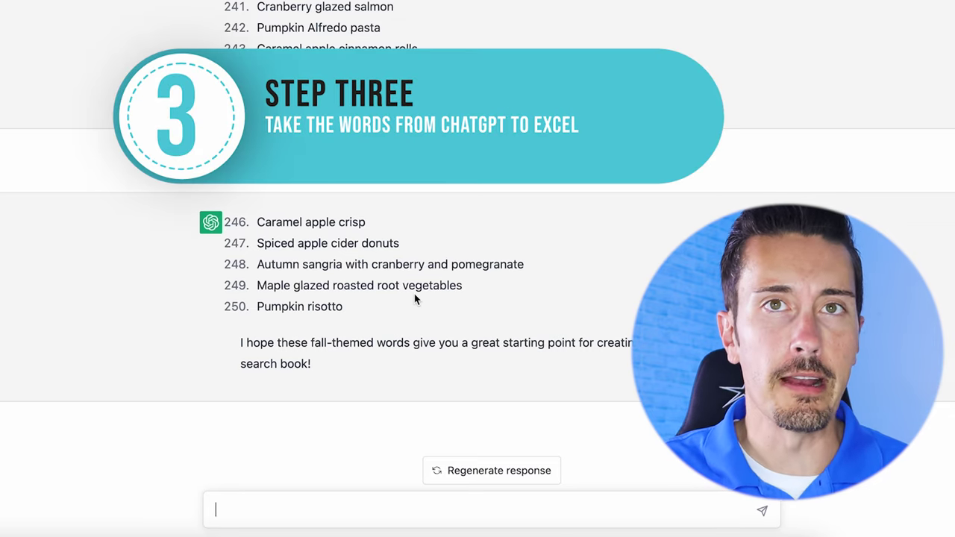
# Copy the fall word list from the chat, paste it into column A of a blank Excel workbook from cell A1, and check it.
pyautogui.scroll(1, 458, 254)
pyautogui.scroll(20, 458, 255)
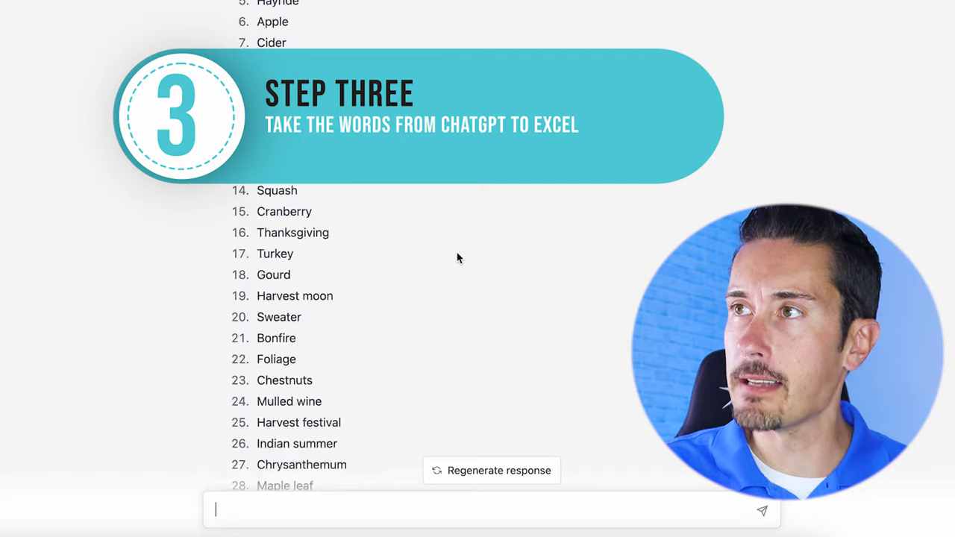
pyautogui.moveTo(258, 4); pyautogui.dragTo(273, 477)
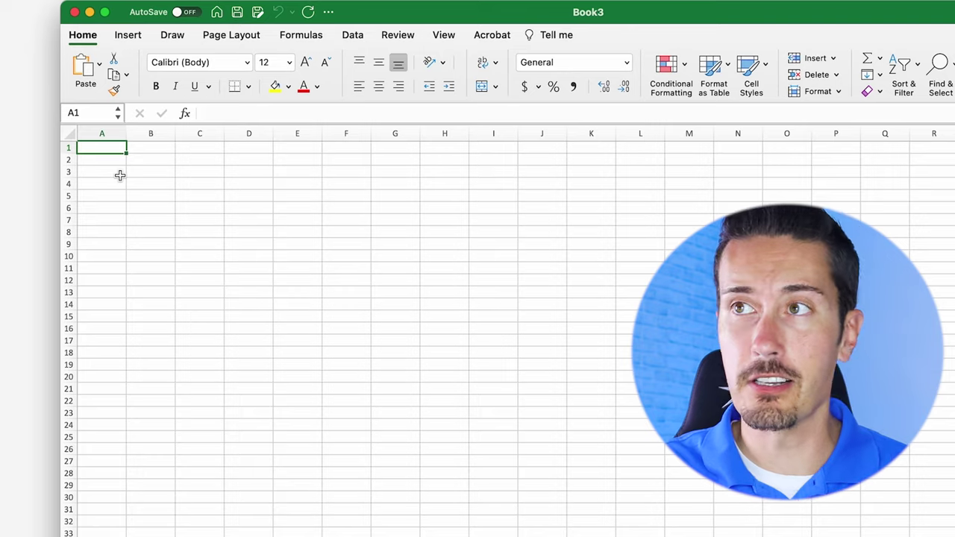
pyautogui.press('super+v')
pyautogui.scroll(-15, 166, 275)
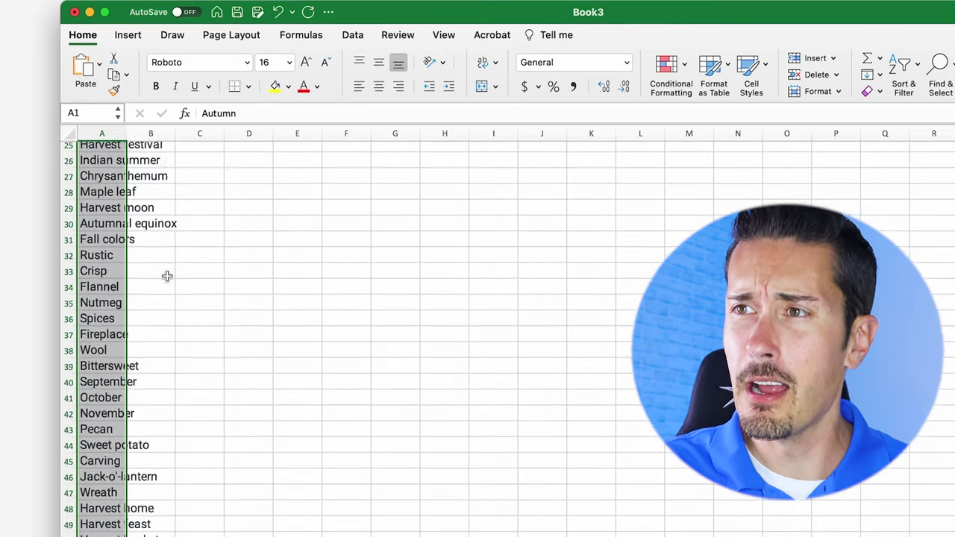
pyautogui.scroll(-10, 170, 279)
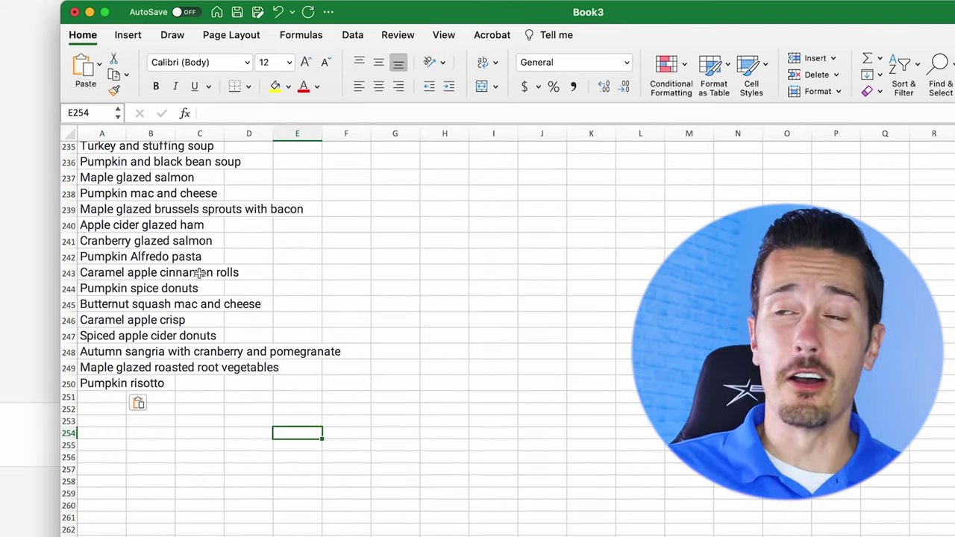
pyautogui.scroll(20, 165, 290)
pyautogui.scroll(20, 162, 276)
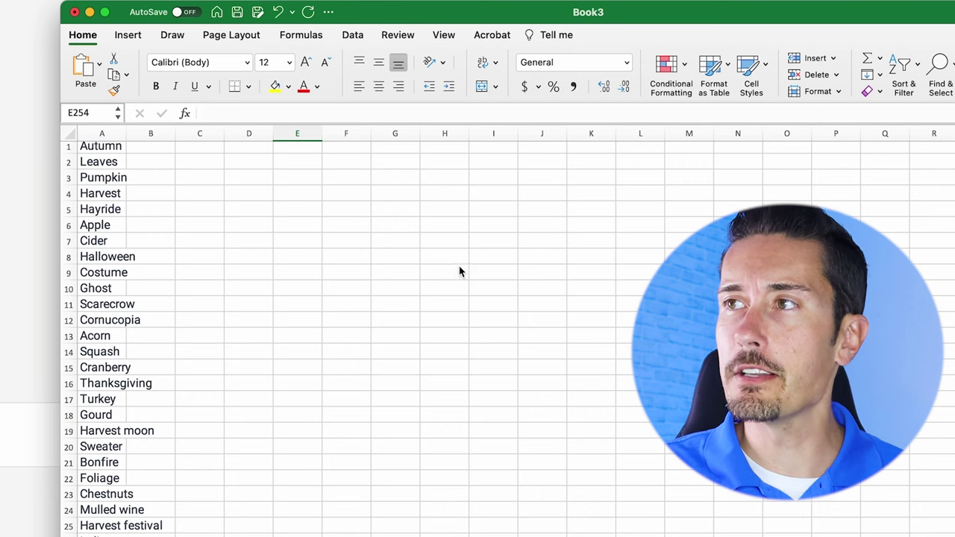
# Save the workbook to the Desktop as fall-themed-words in CSV UTF-8 format.
pyautogui.press('super+s')
pyautogui.click(348, 258)
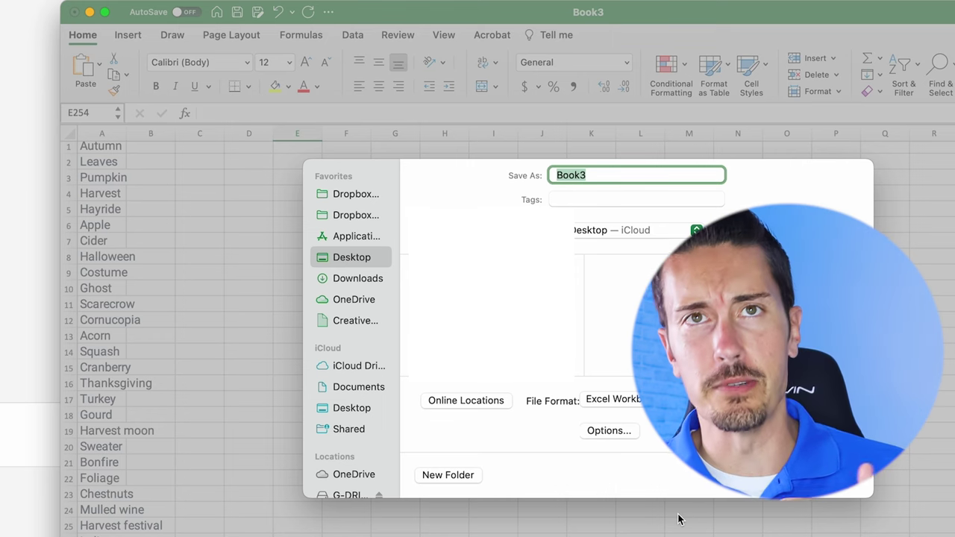
pyautogui.click(612, 401)
pyautogui.press('Down')
pyautogui.press('Down')
pyautogui.press('Down')
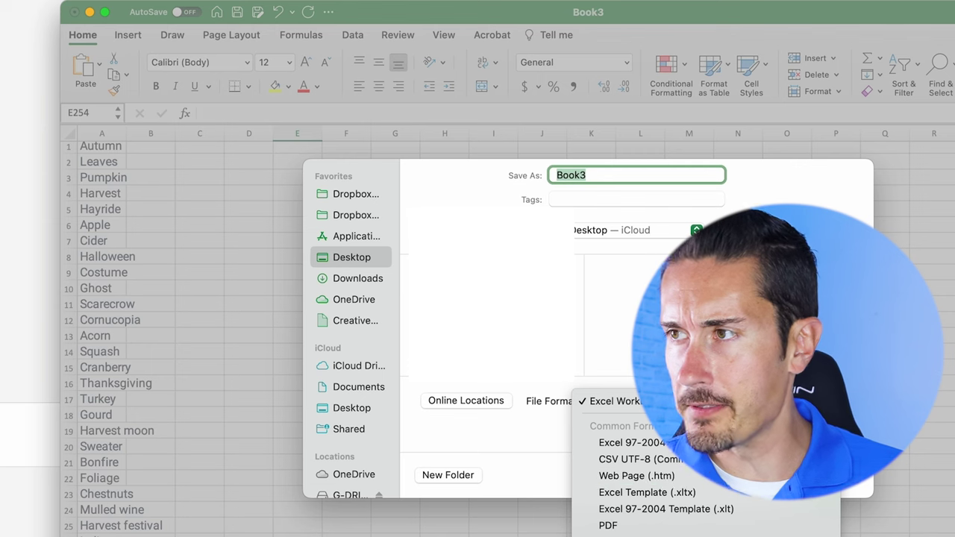
pyautogui.press('Up')
pyautogui.press('Return')
pyautogui.write('fall-themed-words')
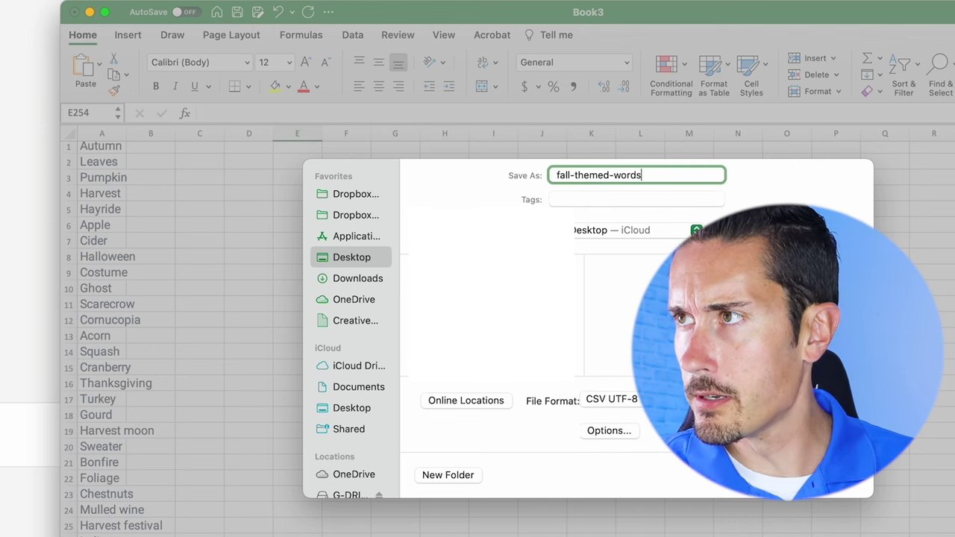
pyautogui.press('Return')
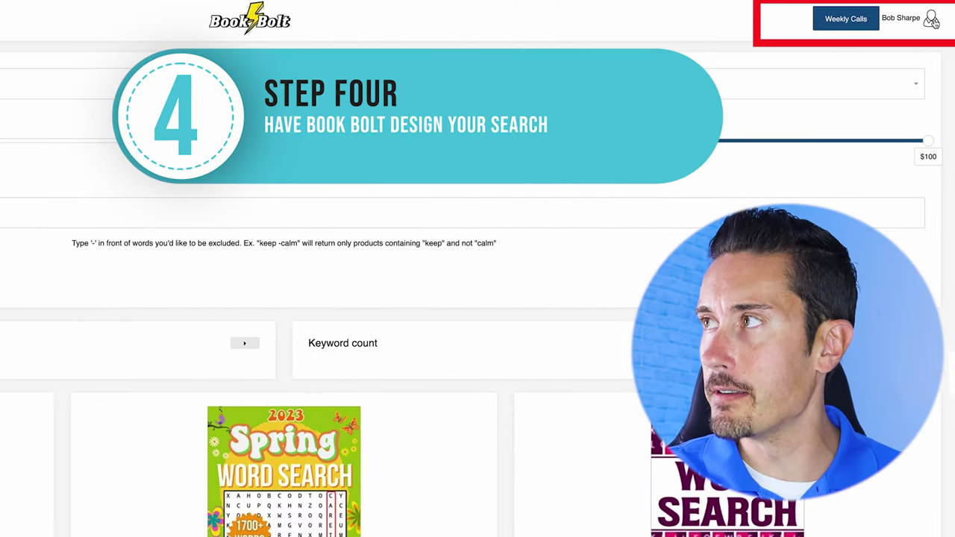
# Switch to Book Bolt, open Book Bolt Studio and start a new project.
pyautogui.click(932, 21)
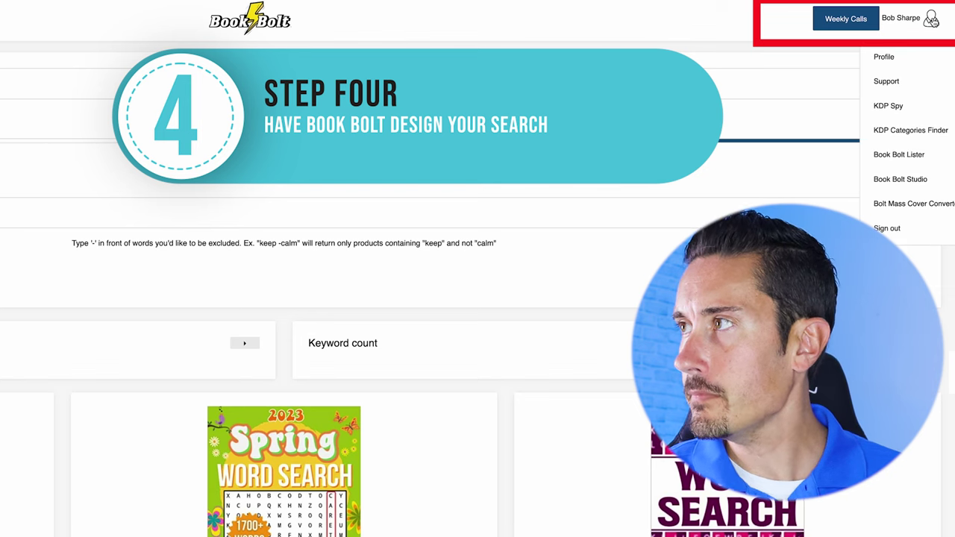
pyautogui.click(903, 187)
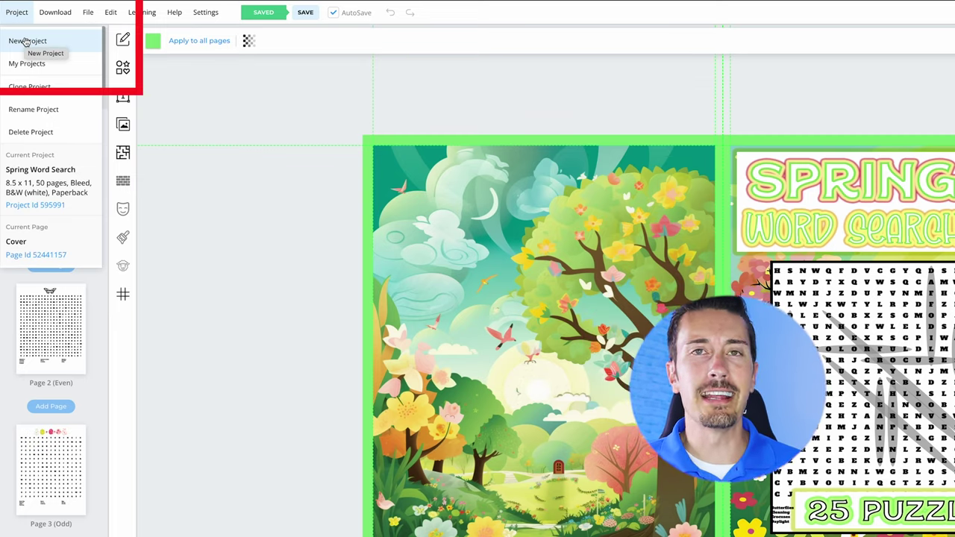
pyautogui.click(27, 41)
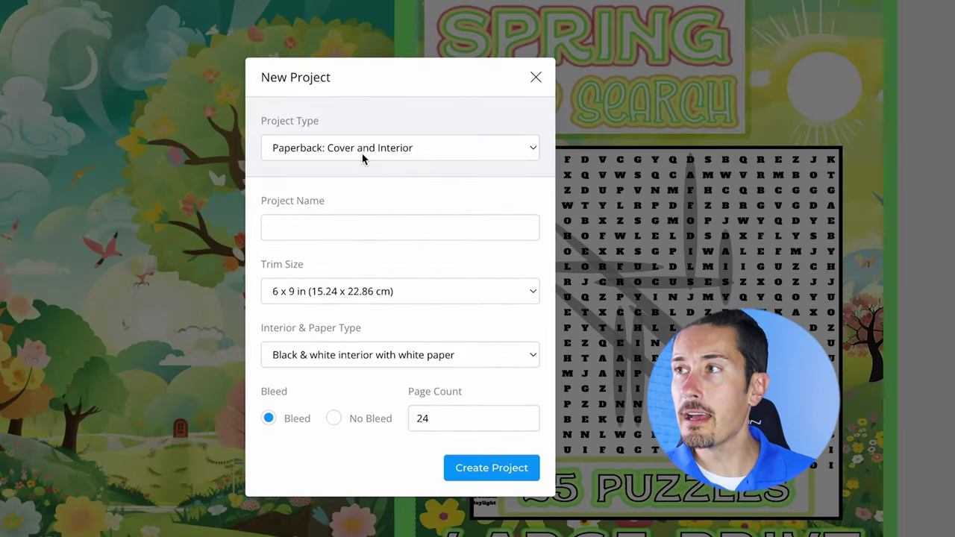
# Name the project "Fall Themed Word Search" and set its trim size to 8.5 x 11 in.
pyautogui.click(320, 227)
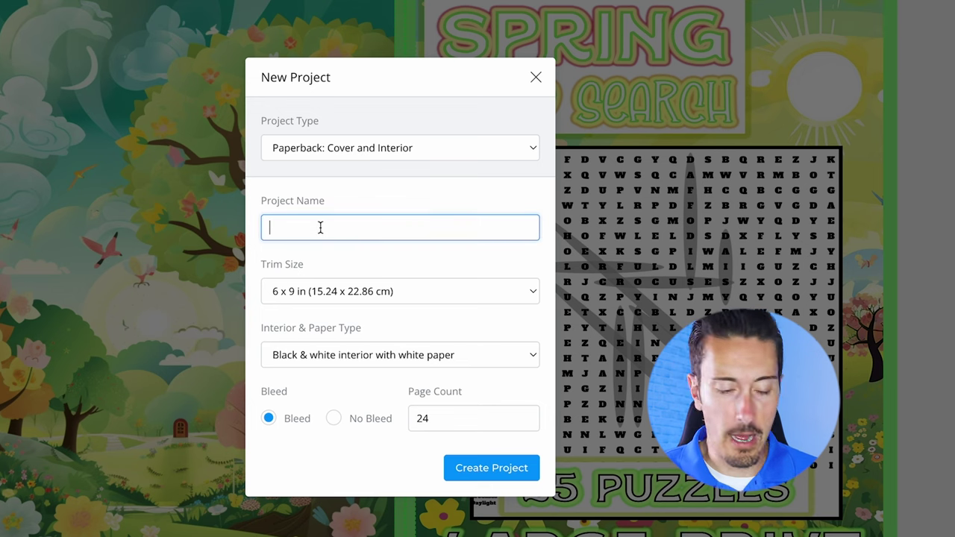
pyautogui.write('Fall Them')
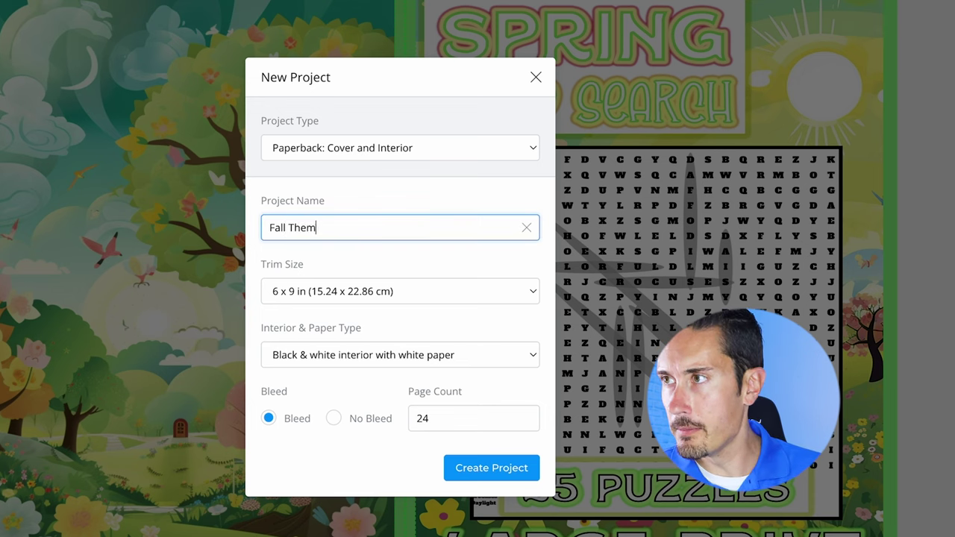
pyautogui.write('ed Word Search')
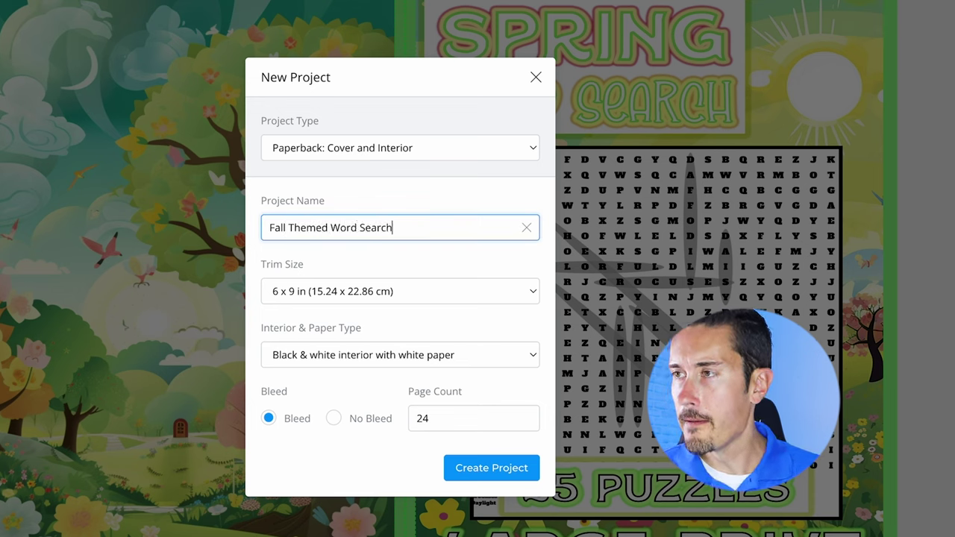
pyautogui.click(347, 299)
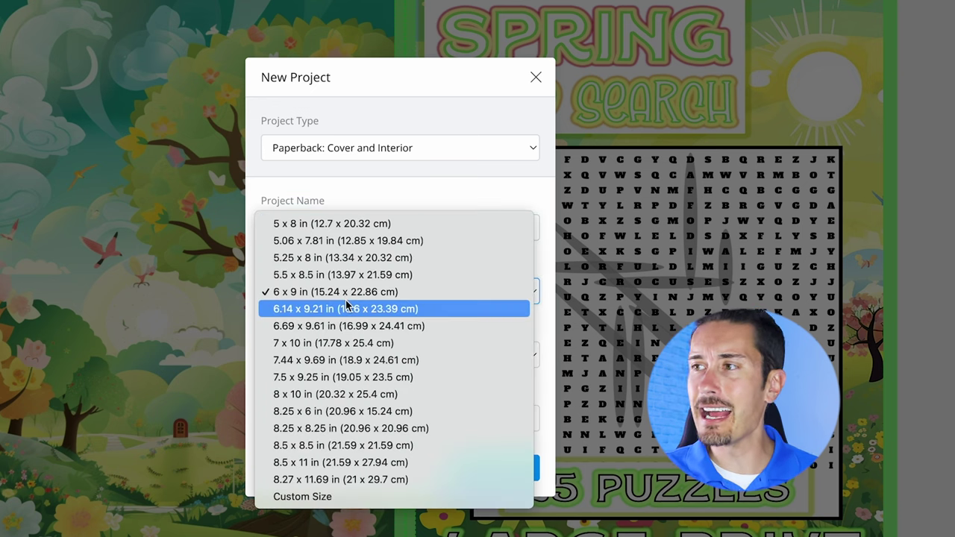
pyautogui.click(354, 462)
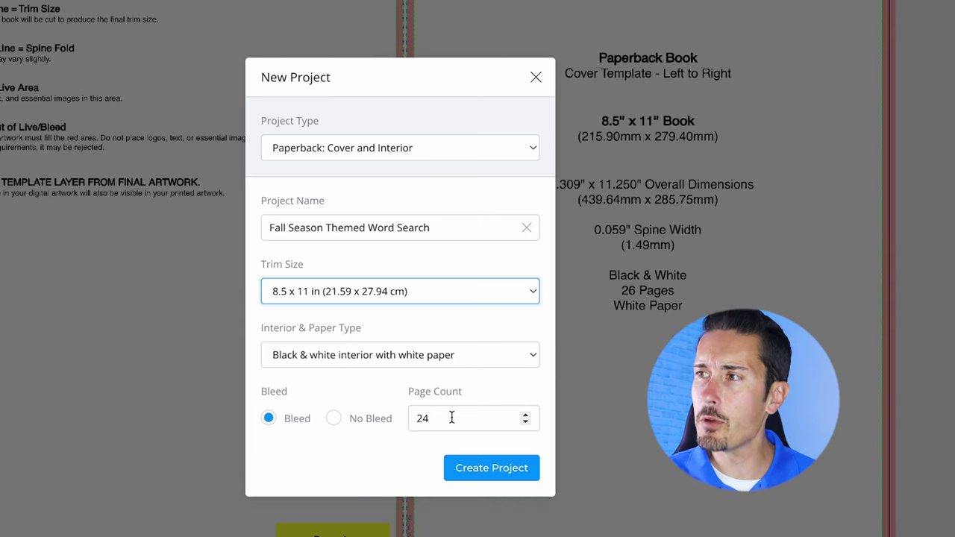
# Set the page count to 50 and create the project.
pyautogui.doubleClick(452, 418)
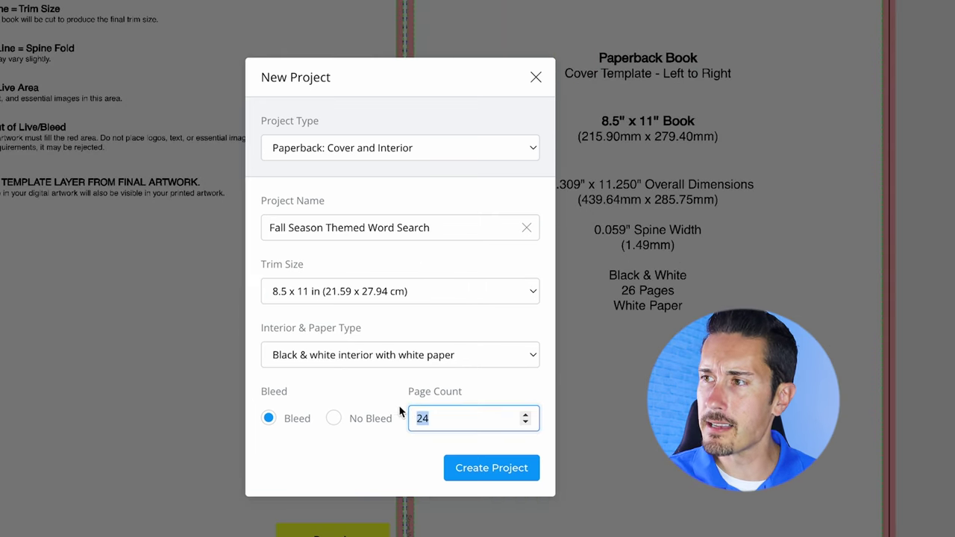
pyautogui.write('50')
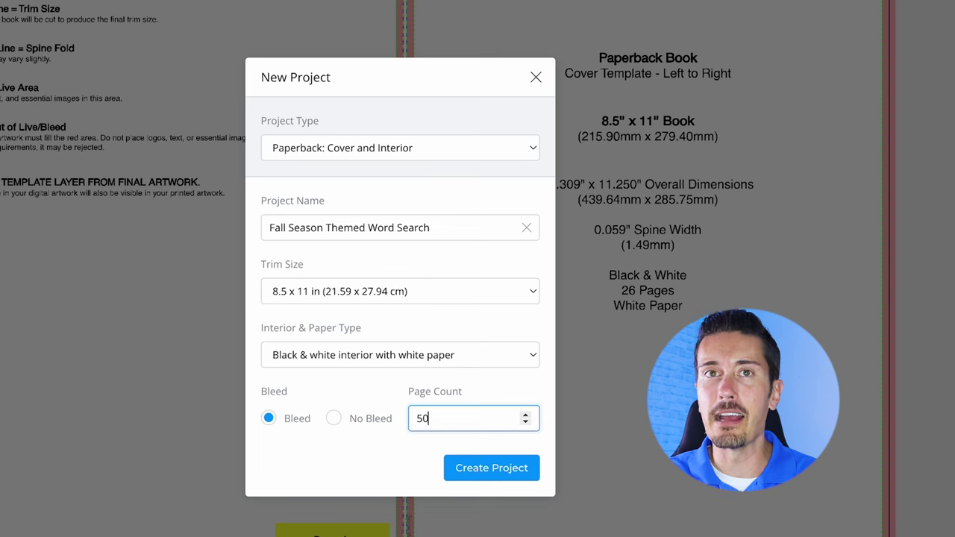
pyautogui.click(490, 468)
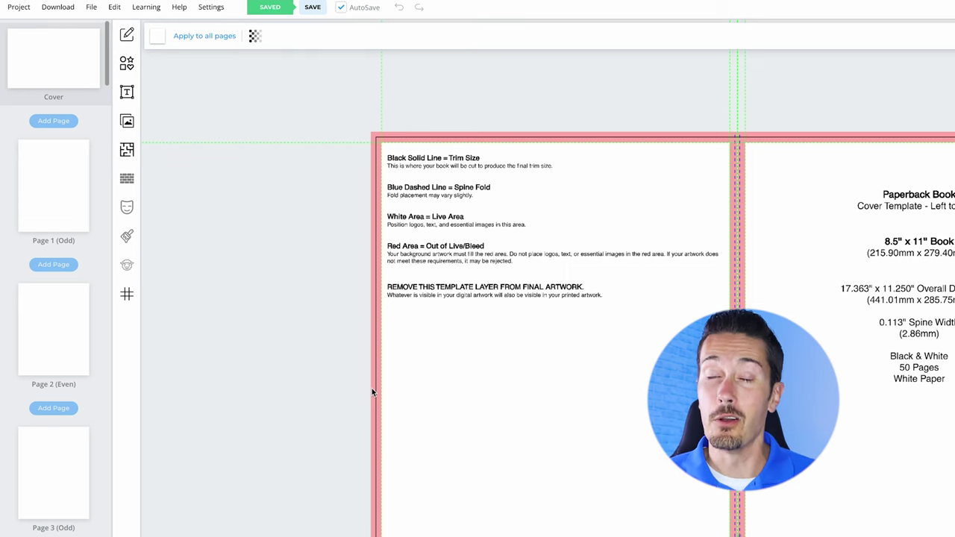
# Pick the WordsSearch template from the Interior Templates Library and select the first half of the pages for it.
pyautogui.click(127, 151)
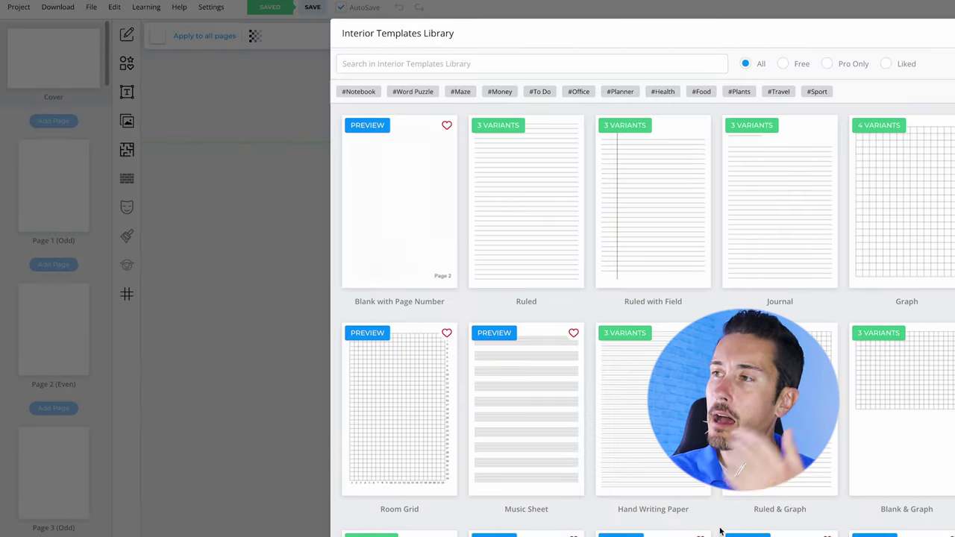
pyautogui.scroll(-5, 527, 520)
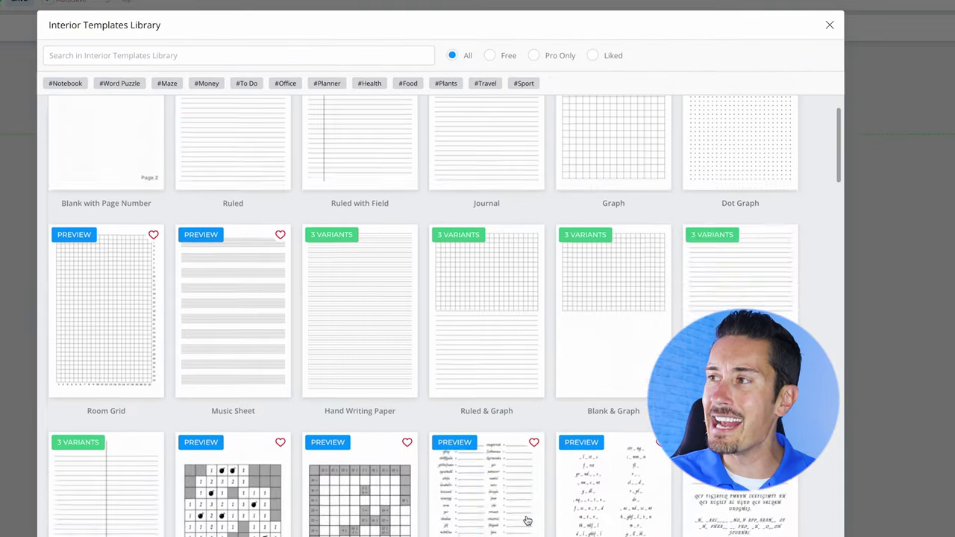
pyautogui.scroll(-8, 526, 520)
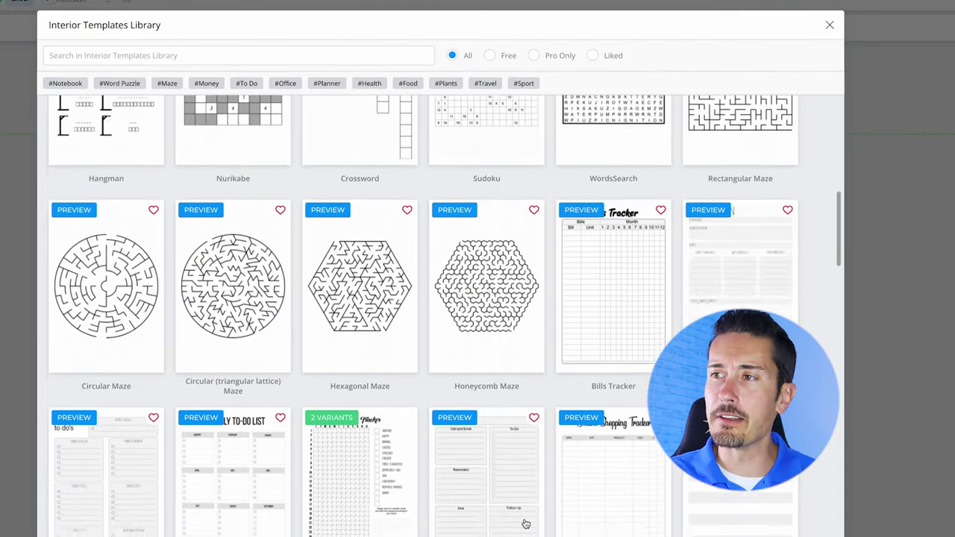
pyautogui.scroll(-5, 526, 523)
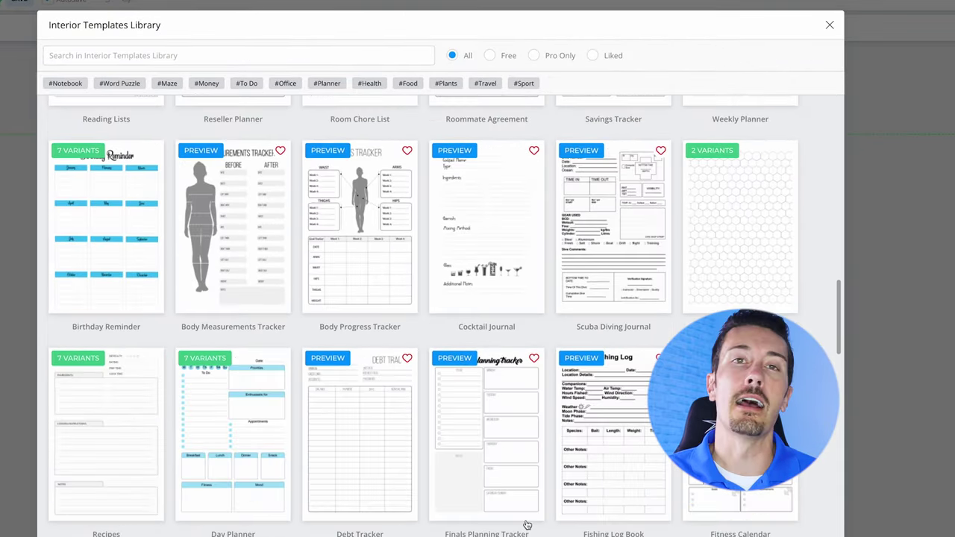
pyautogui.scroll(-4, 527, 525)
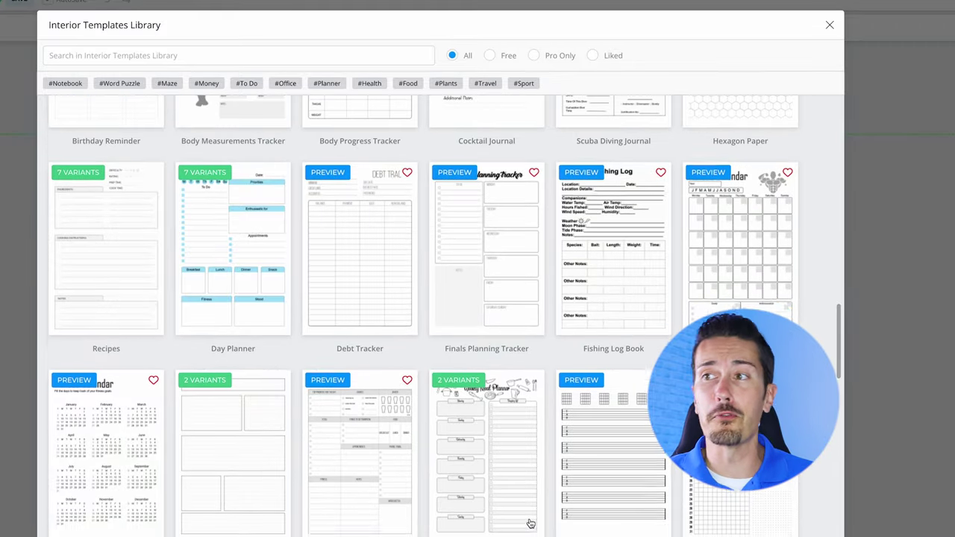
pyautogui.scroll(-1, 530, 525)
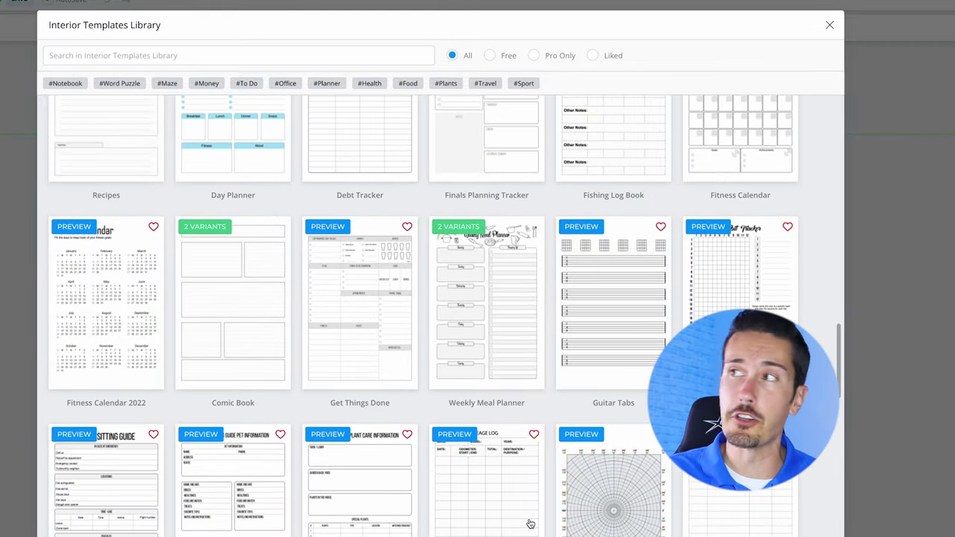
pyautogui.scroll(3, 530, 525)
pyautogui.scroll(10, 530, 524)
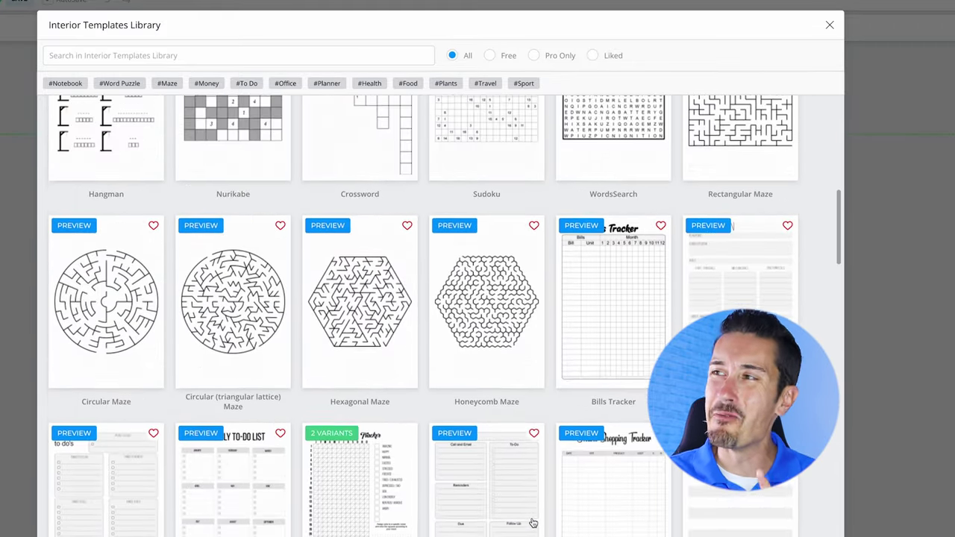
pyautogui.scroll(3, 534, 522)
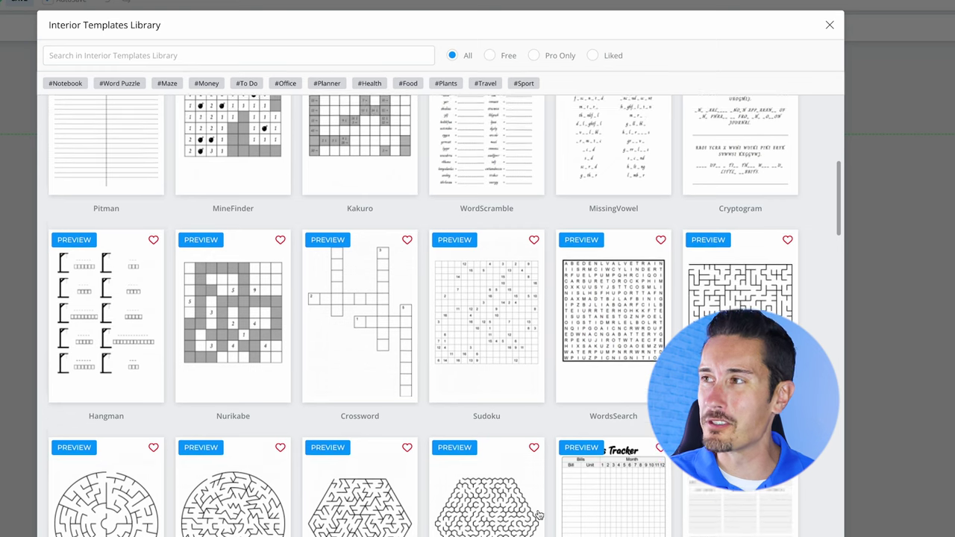
pyautogui.click(612, 339)
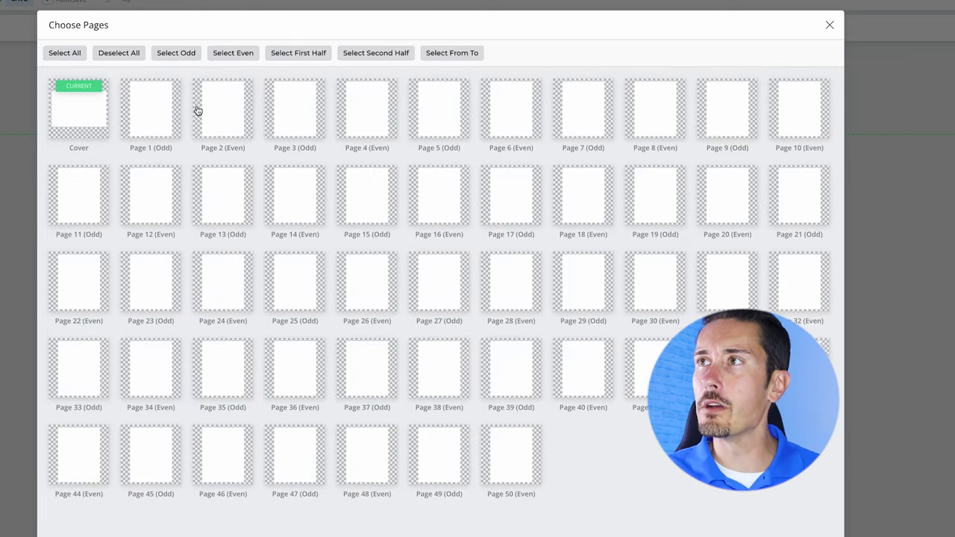
pyautogui.click(298, 53)
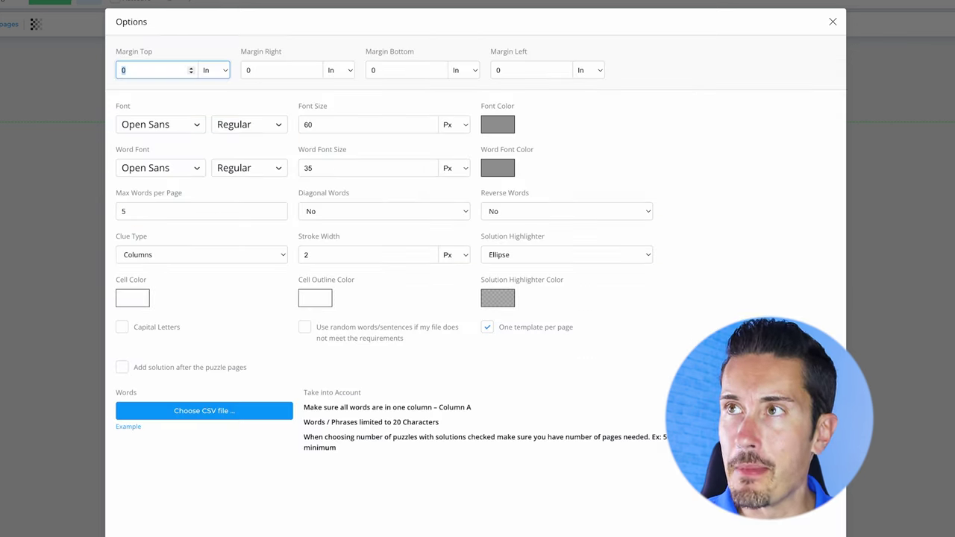
# Set the word search template's top margin to 1 in and its left margin to 0.5 in.
pyautogui.write('1')
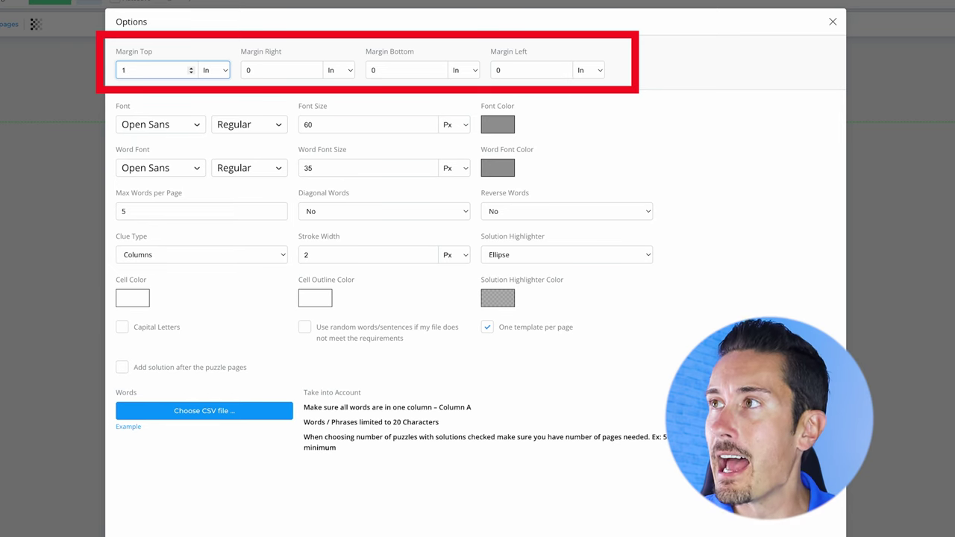
pyautogui.click(532, 72)
pyautogui.write('0.5')
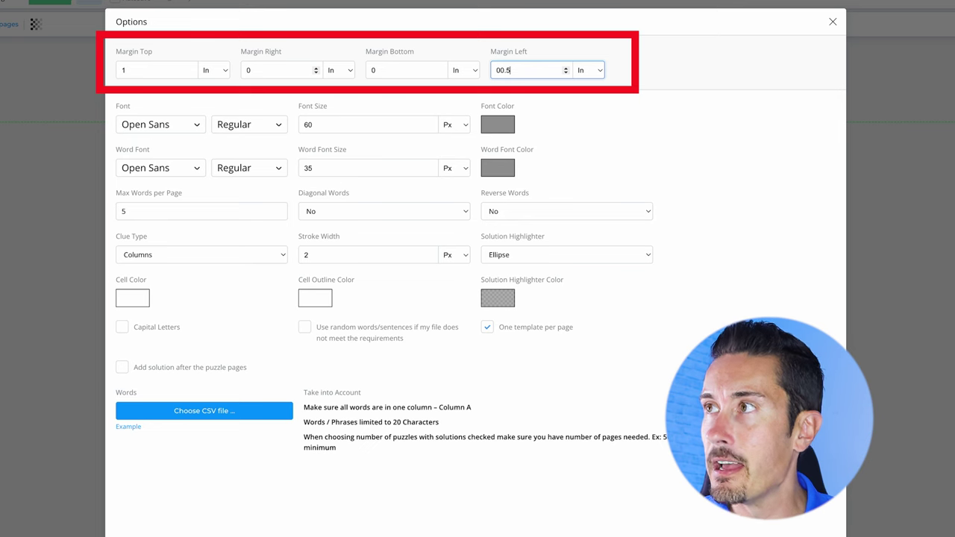
pyautogui.click(698, 206)
# Change both the puzzle font color and the word font color to black.
pyautogui.click(503, 125)
pyautogui.click(497, 165)
pyautogui.click(628, 353)
pyautogui.click(492, 167)
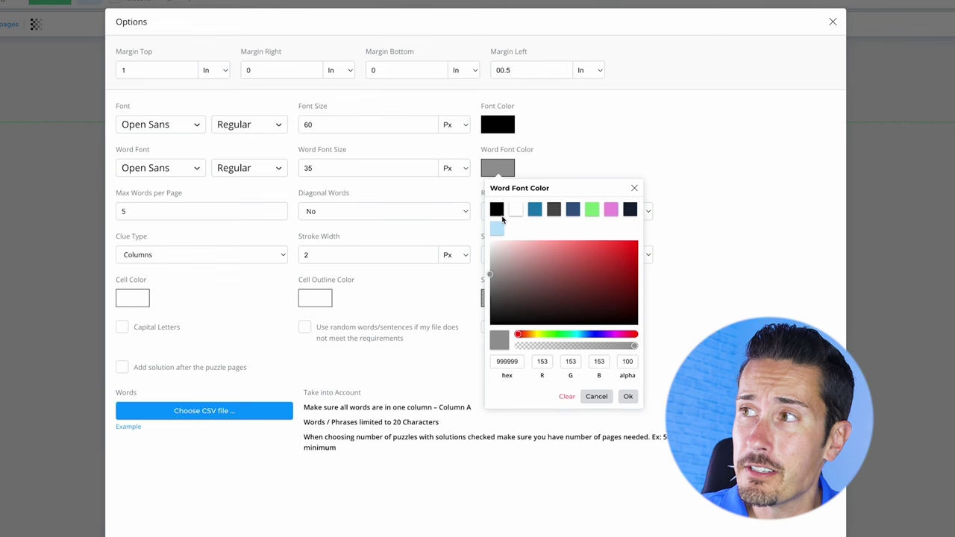
pyautogui.click(498, 210)
pyautogui.click(627, 396)
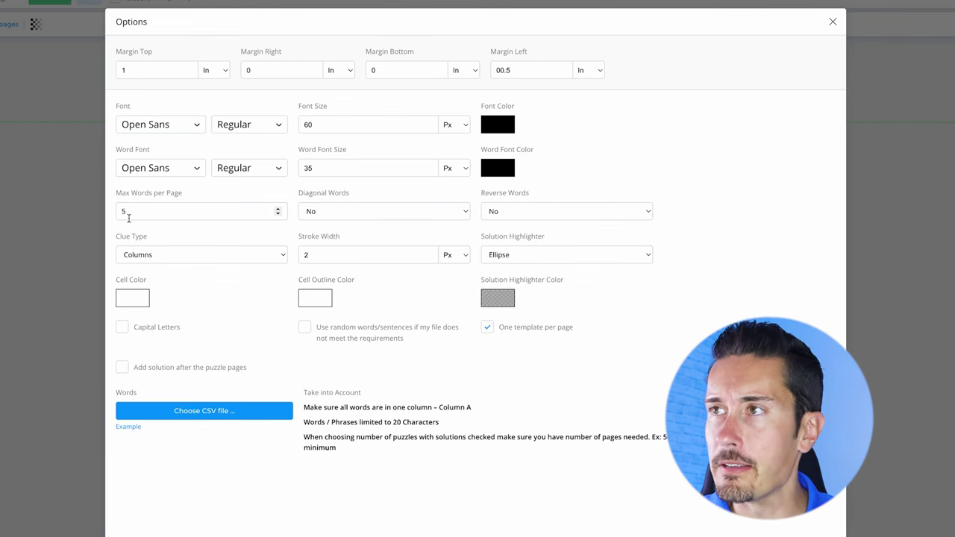
# Allow diagonal words and the use of random words if the file does not meet the requirements.
pyautogui.click(343, 213)
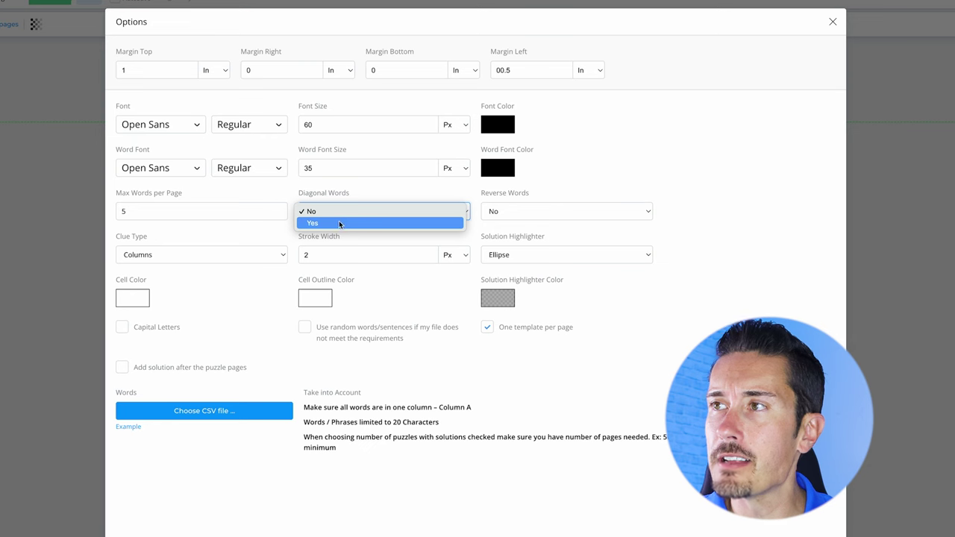
pyautogui.click(340, 224)
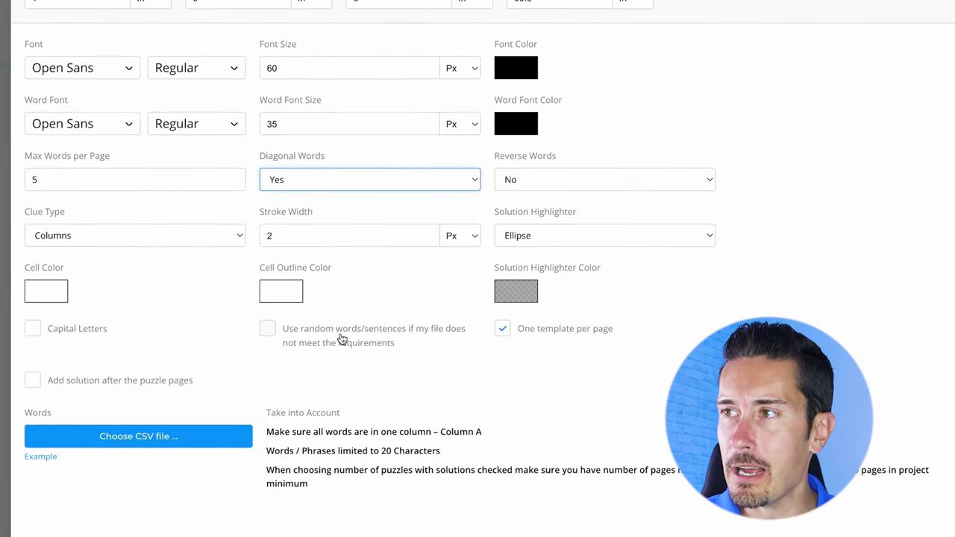
pyautogui.click(362, 336)
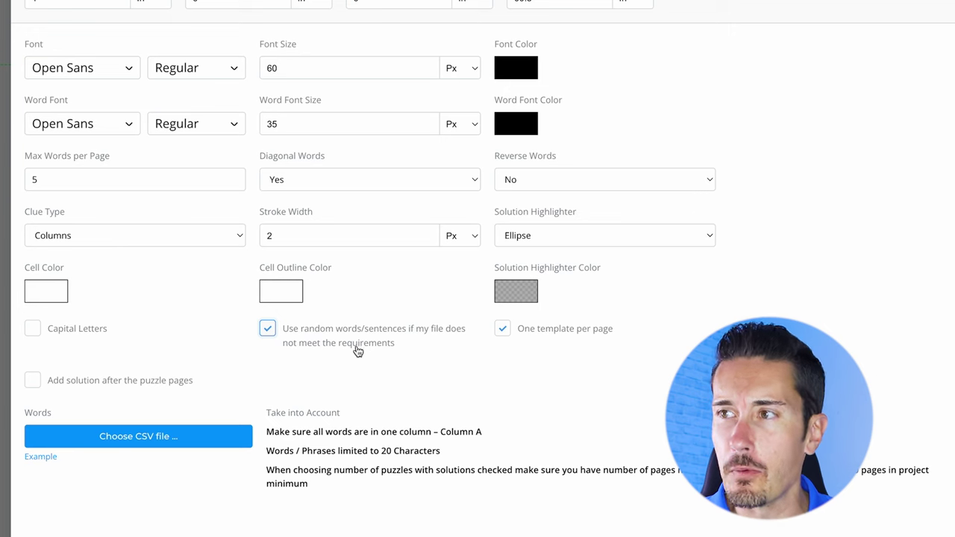
# Include solutions after the puzzle pages and generate the puzzles from fall-themed-words.csv.
pyautogui.click(100, 388)
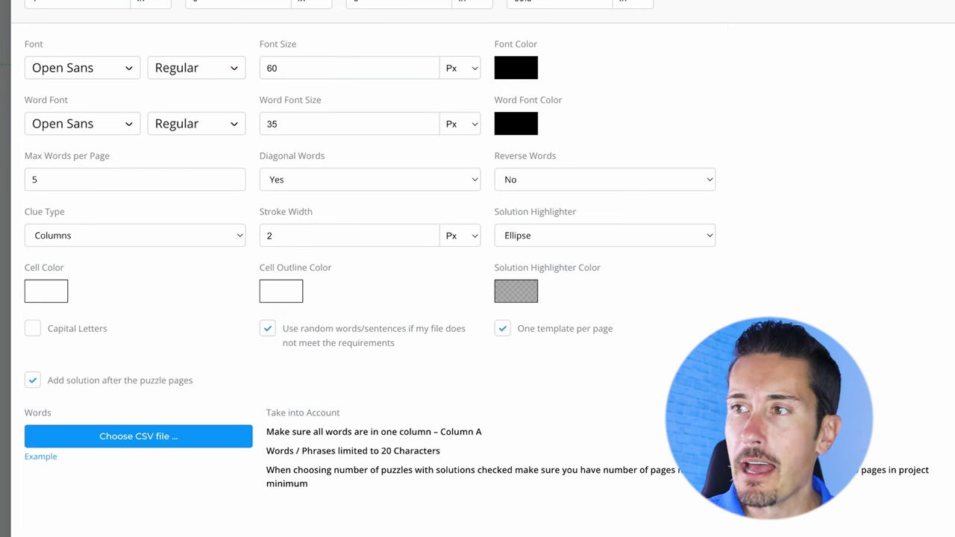
pyautogui.click(153, 445)
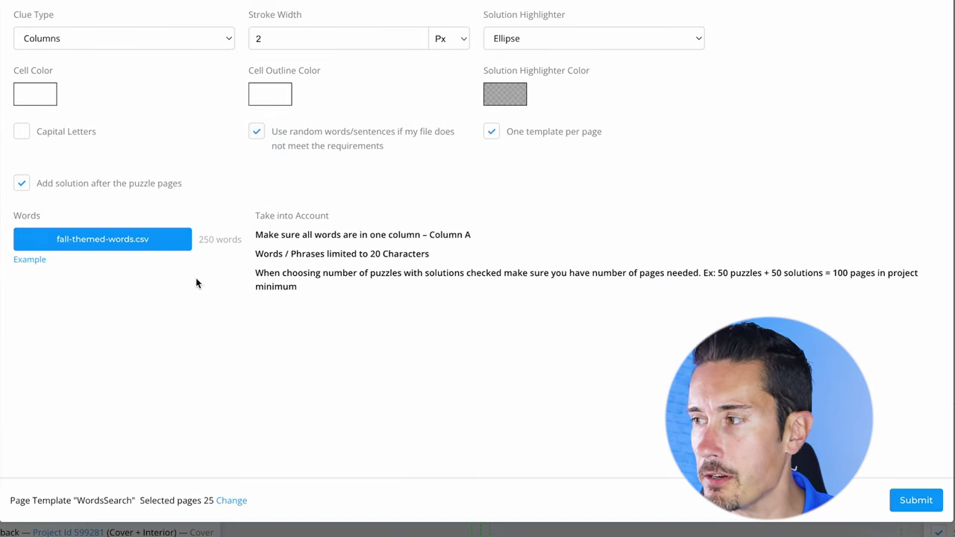
pyautogui.click(919, 501)
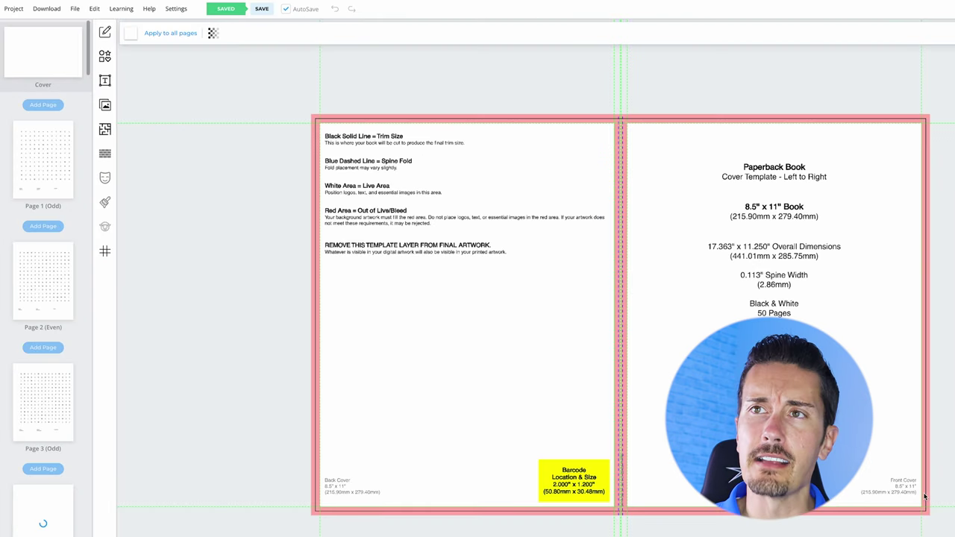
# Review the generated word search on page 1, the other puzzle pages and the solution pages that follow them.
pyautogui.click(34, 174)
pyautogui.scroll(-1, 34, 174)
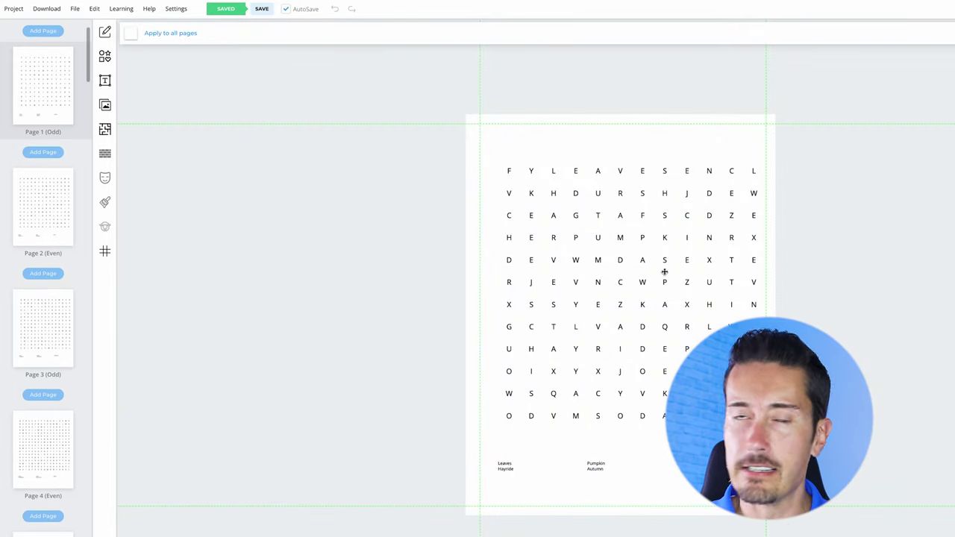
pyautogui.scroll(-5, 37, 386)
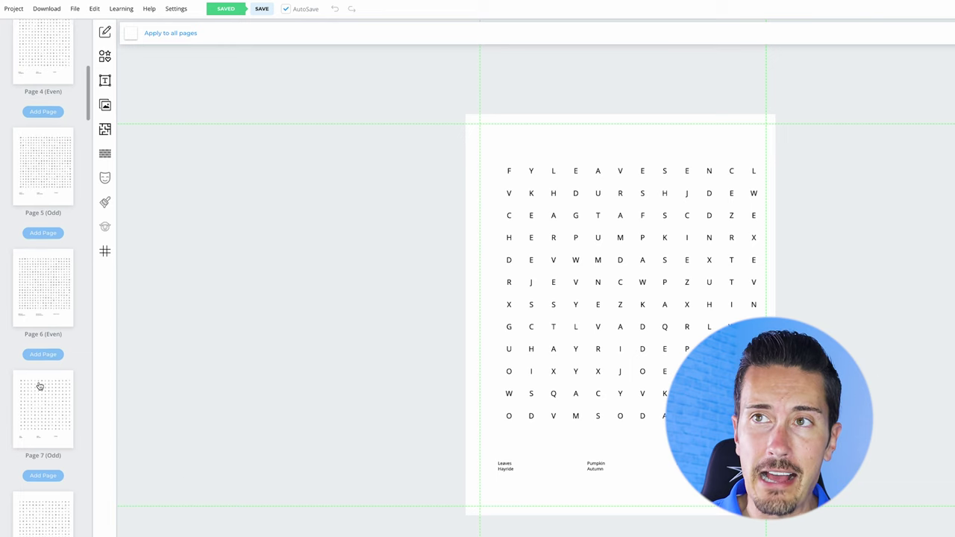
pyautogui.scroll(-20, 40, 386)
pyautogui.scroll(-11, 39, 386)
pyautogui.click(37, 293)
pyautogui.click(36, 437)
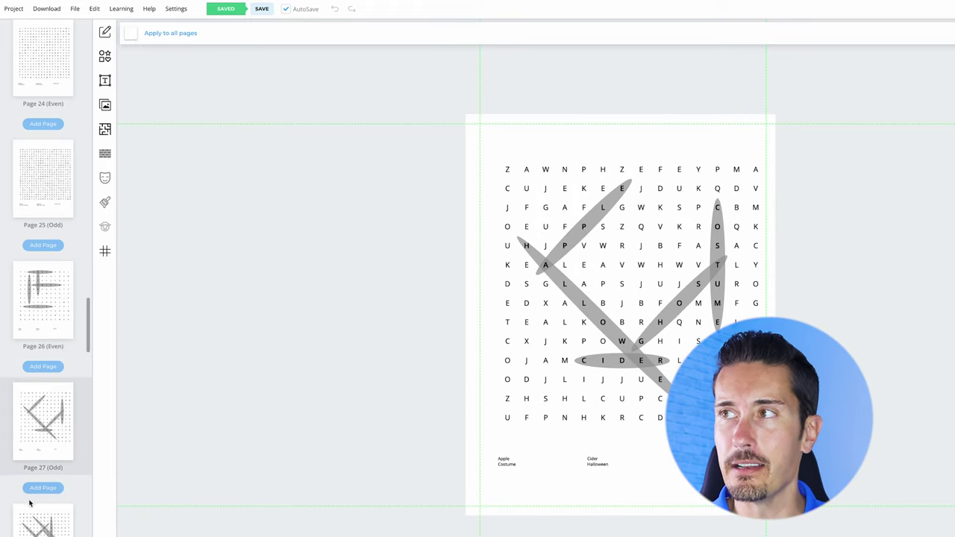
pyautogui.scroll(-3, 32, 498)
# Decorate page 1 with a small maple leaf above the grid's right end and a simple leaf shape above its left end.
pyautogui.click(34, 164)
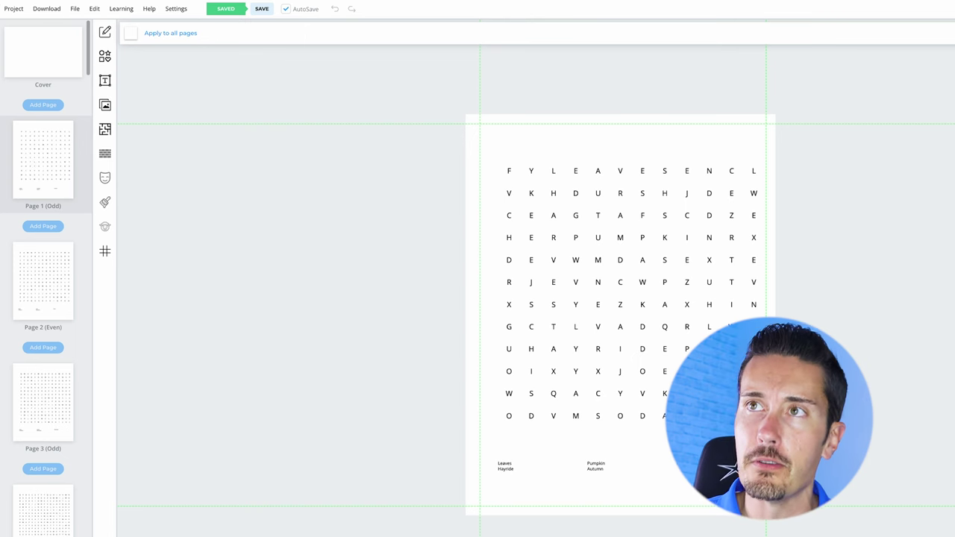
pyautogui.click(106, 59)
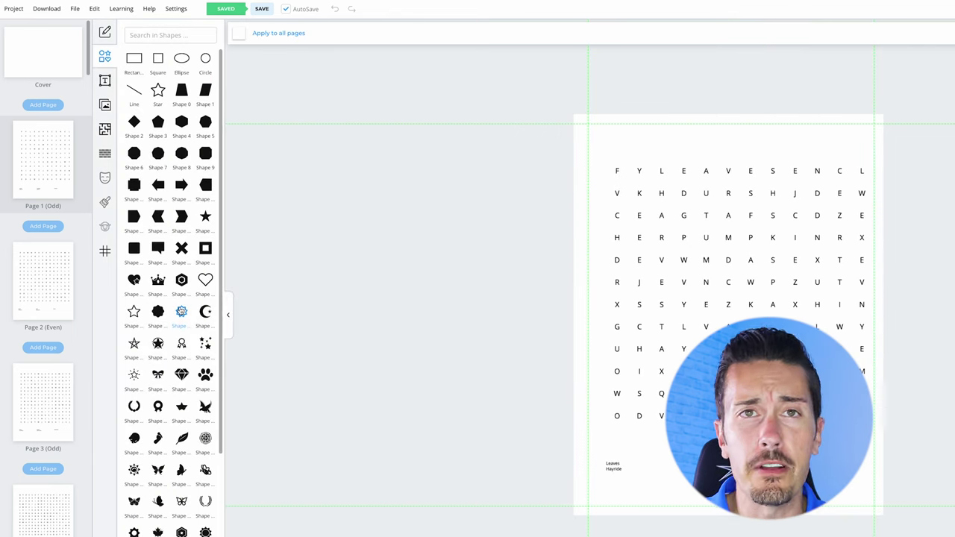
pyautogui.scroll(-5, 181, 311)
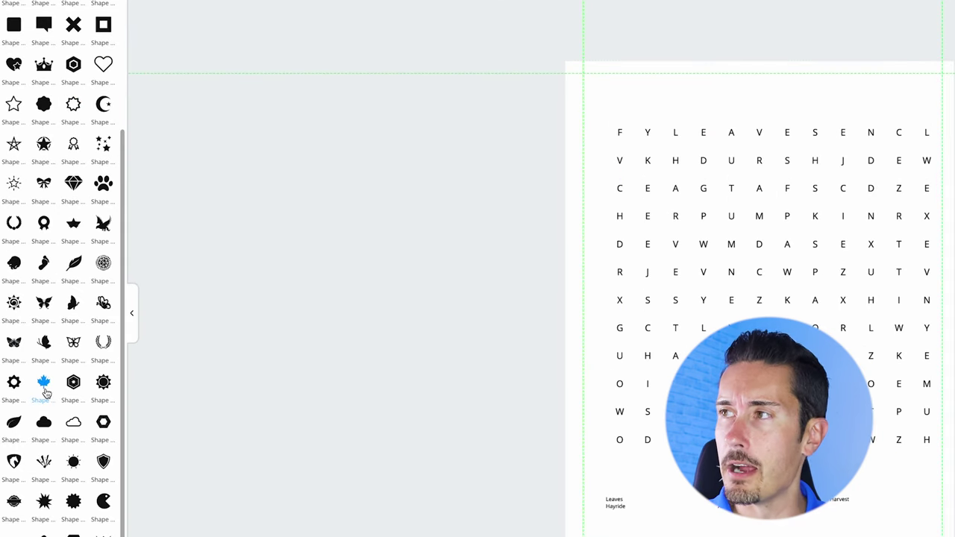
pyautogui.click(43, 382)
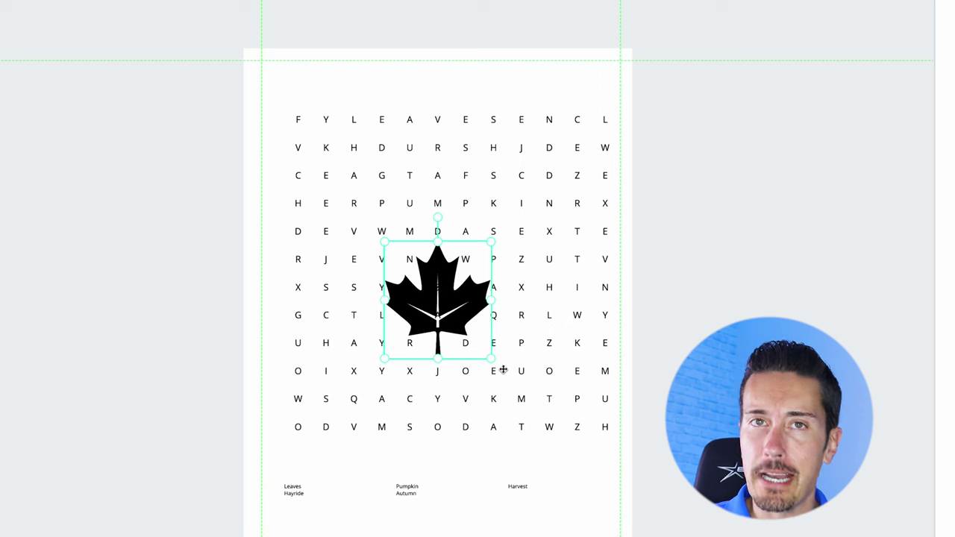
pyautogui.moveTo(490, 359); pyautogui.dragTo(600, 89)
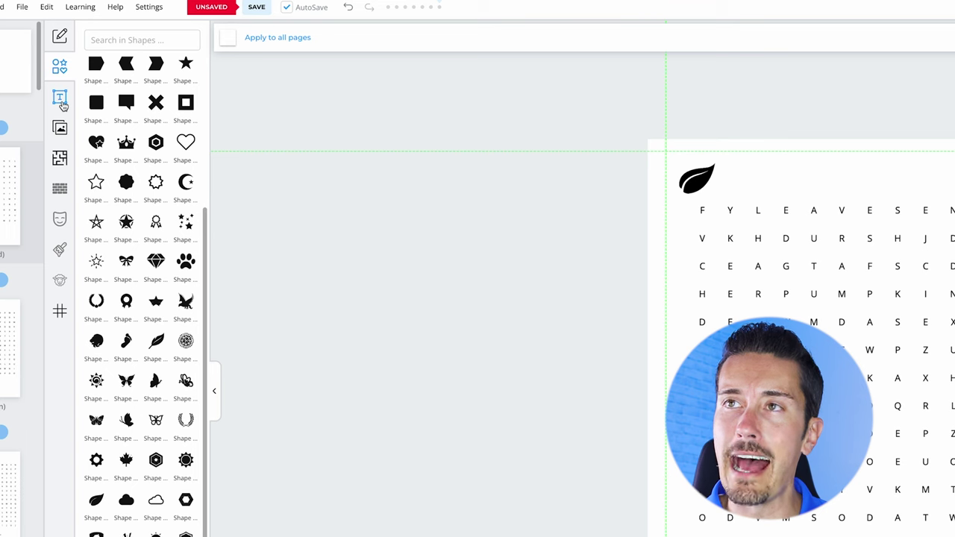
# Add the text "Puzzle #1" to page 1 and place it centrally above the grid, between the two leaves.
pyautogui.click(62, 105)
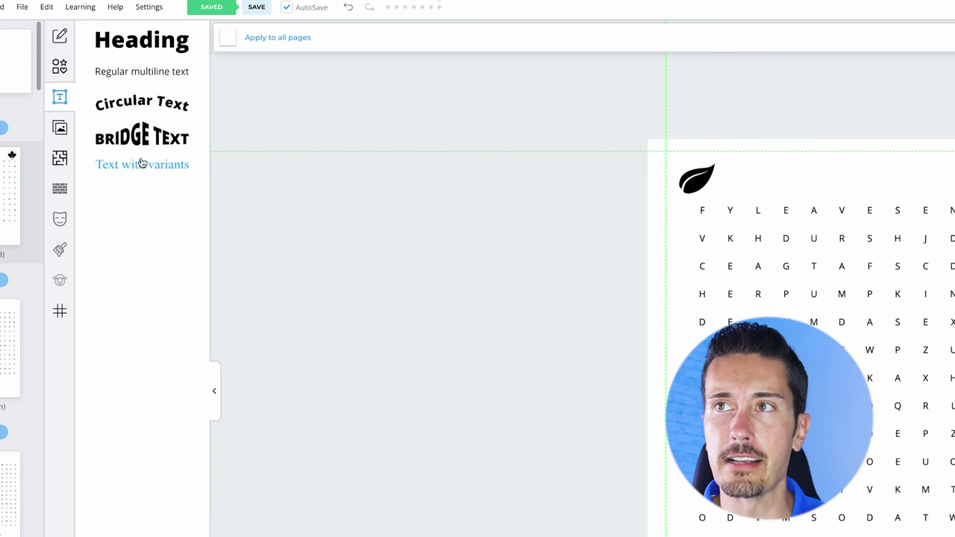
pyautogui.click(148, 76)
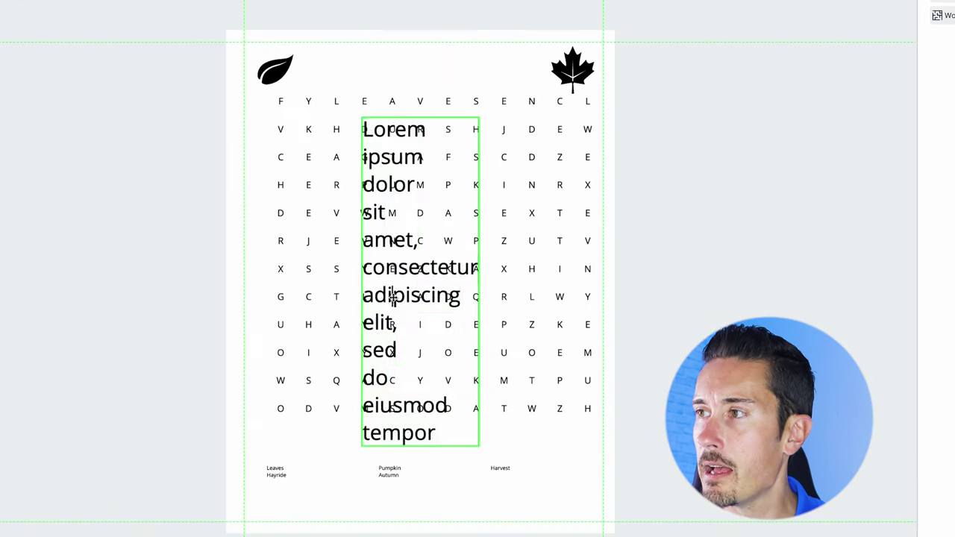
pyautogui.doubleClick(813, 405)
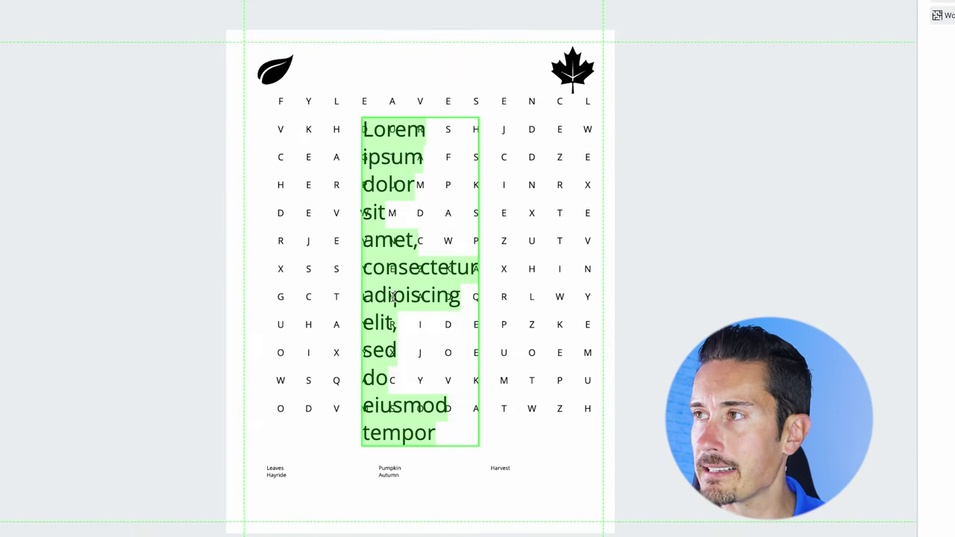
pyautogui.write('Puzzle #1')
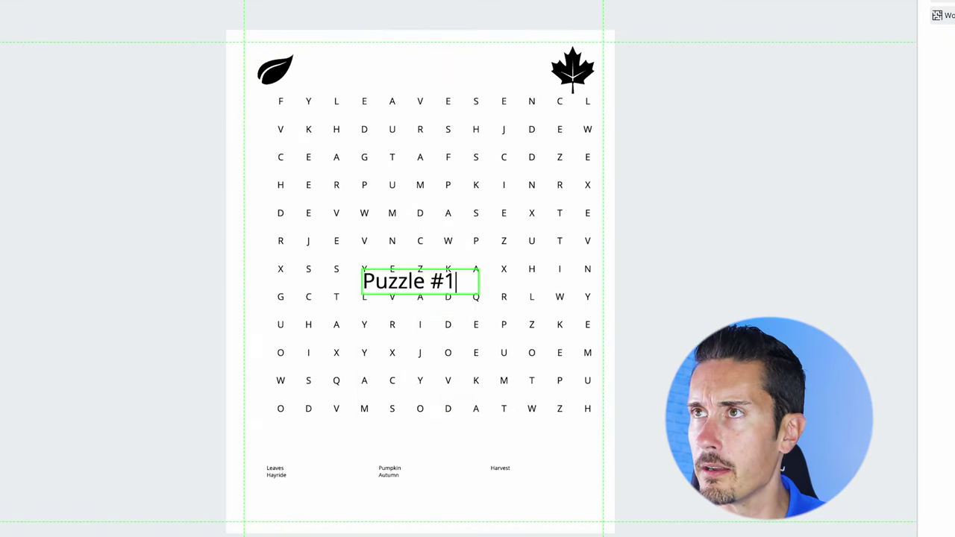
pyautogui.moveTo(420, 281); pyautogui.dragTo(430, 65)
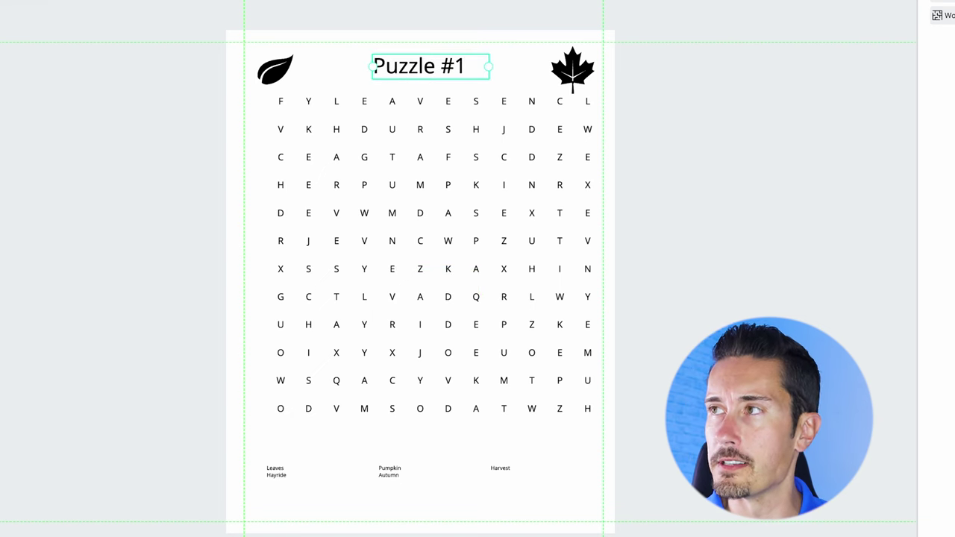
# Search Pixabay for "Fall" images with the color filter set to Transparent to decorate page 2.
pyautogui.click(122, 313)
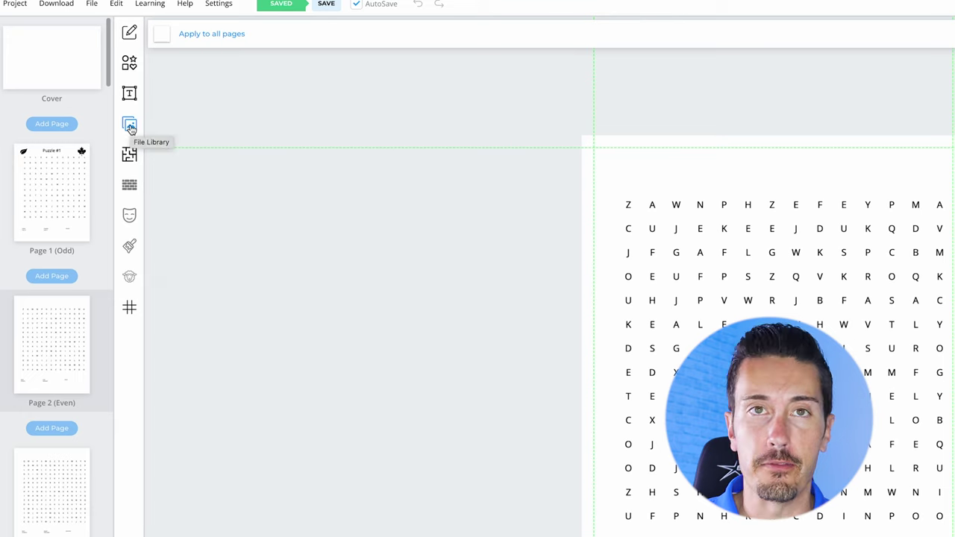
pyautogui.click(129, 125)
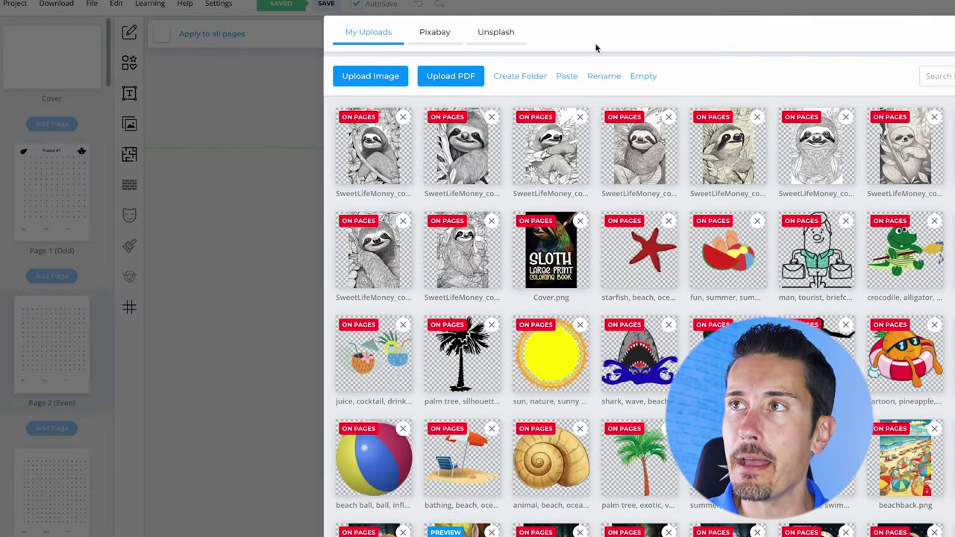
pyautogui.click(423, 43)
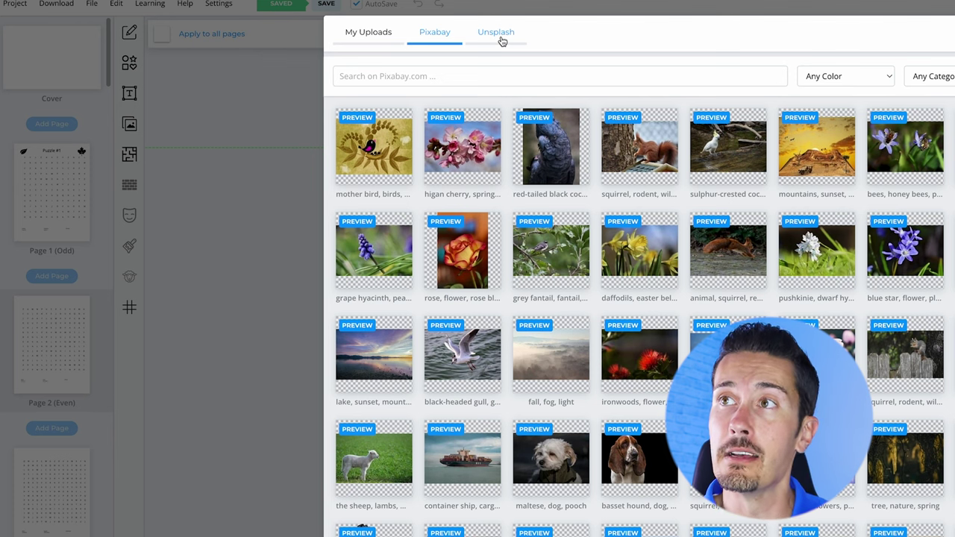
pyautogui.click(449, 78)
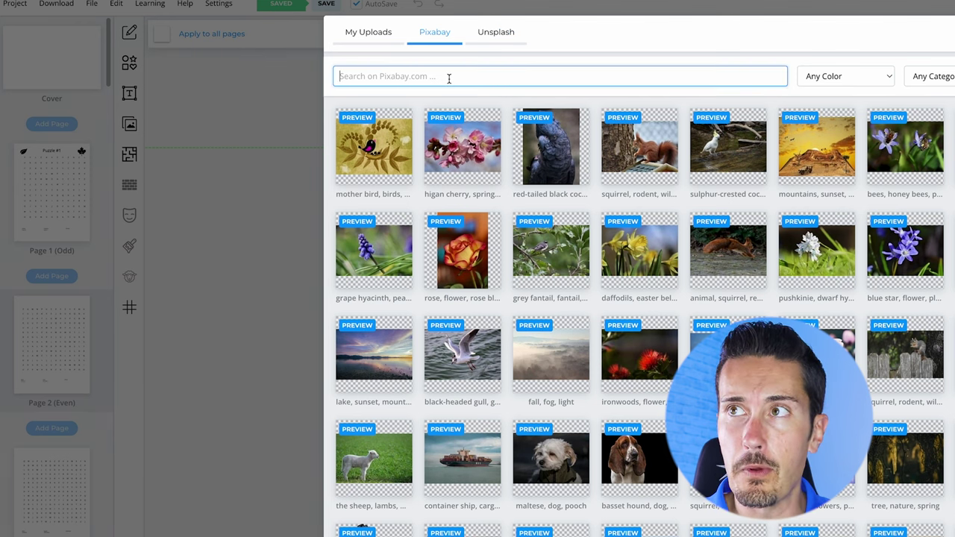
pyautogui.write('Fall')
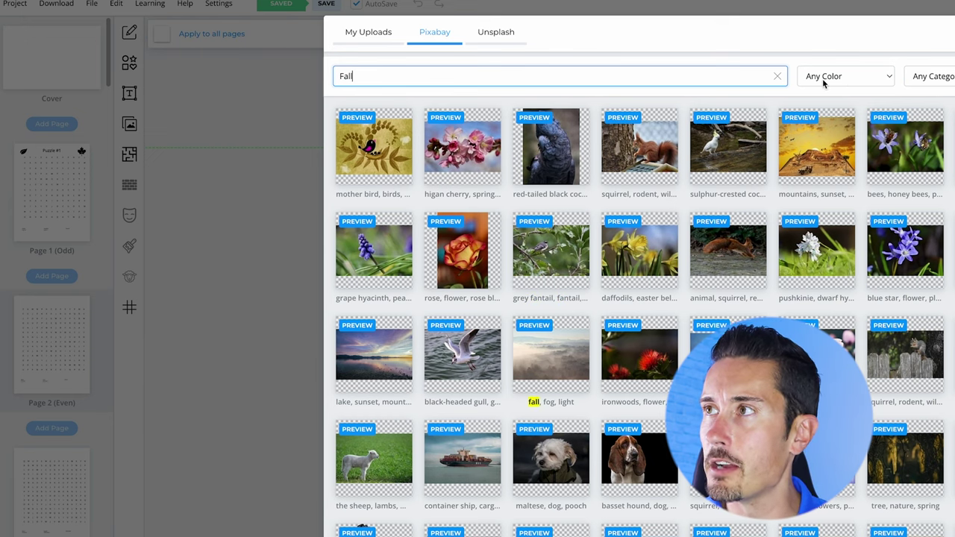
pyautogui.click(848, 84)
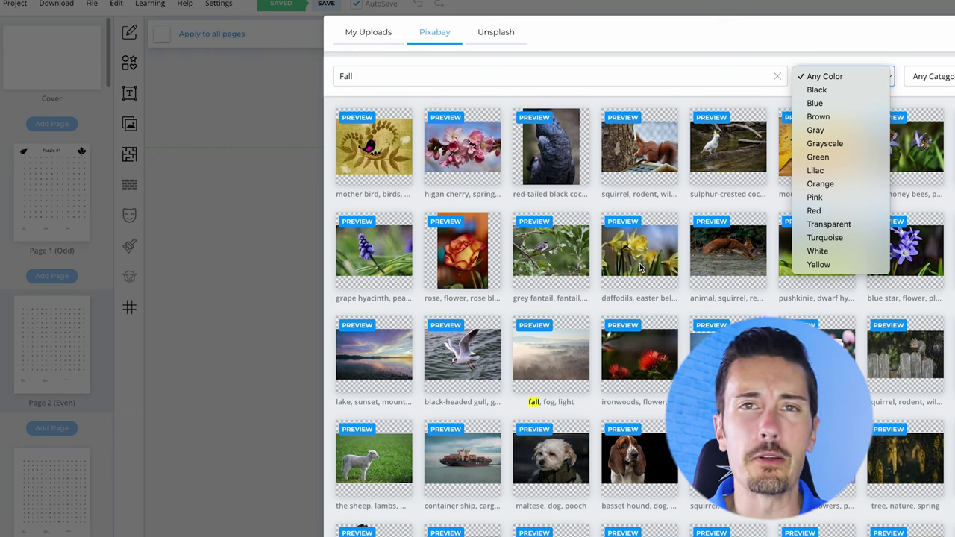
pyautogui.click(828, 224)
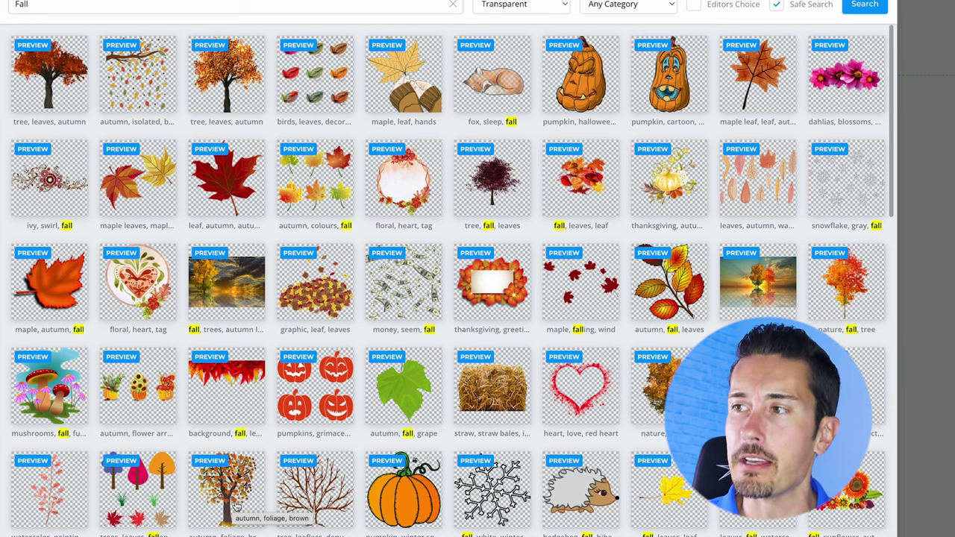
# Insert the orange maple leaf image on page 2 and shrink it to fit above the grid's right end.
pyautogui.click(47, 284)
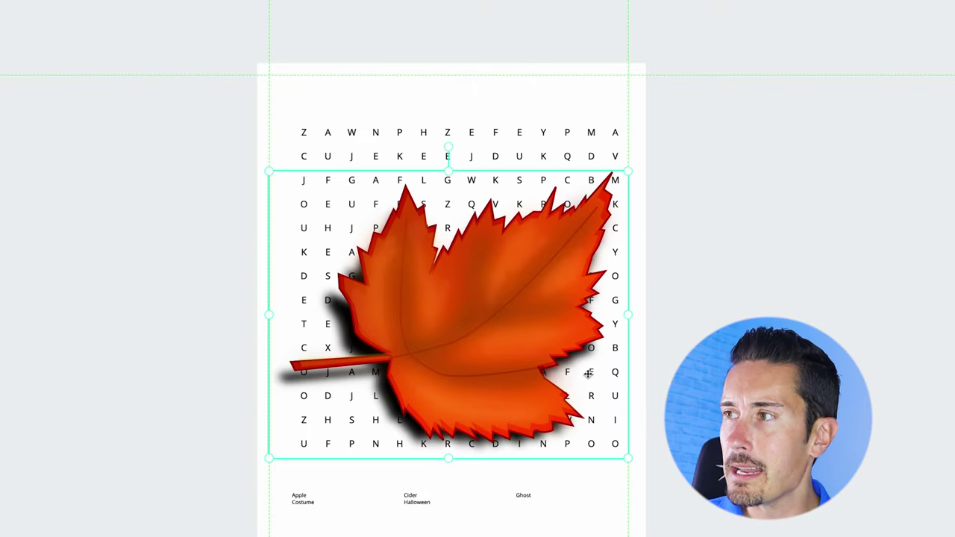
pyautogui.moveTo(628, 460); pyautogui.dragTo(561, 91)
pyautogui.moveTo(623, 102); pyautogui.dragTo(658, 105)
pyautogui.press('Delete')
pyautogui.moveTo(615, 522); pyautogui.dragTo(610, 99)
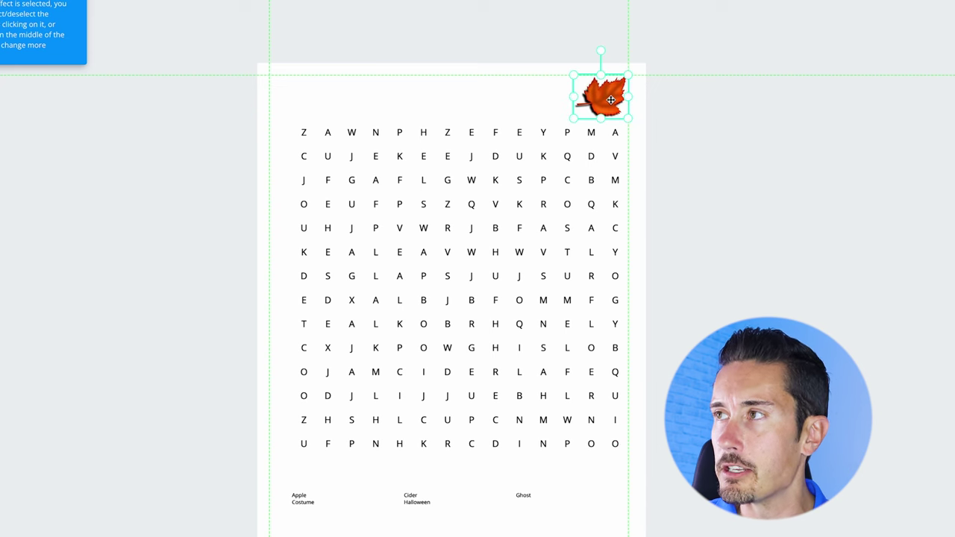
pyautogui.click(867, 196)
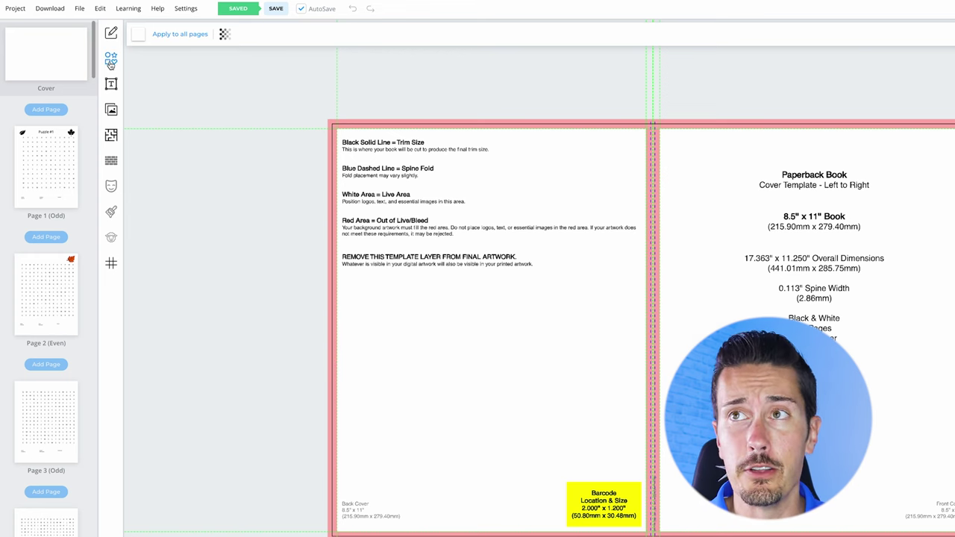
# Insert the scowling pumpkin image from the Pixabay fall results onto the front cover, reduce its size slightly and centre it.
pyautogui.click(111, 64)
pyautogui.click(112, 112)
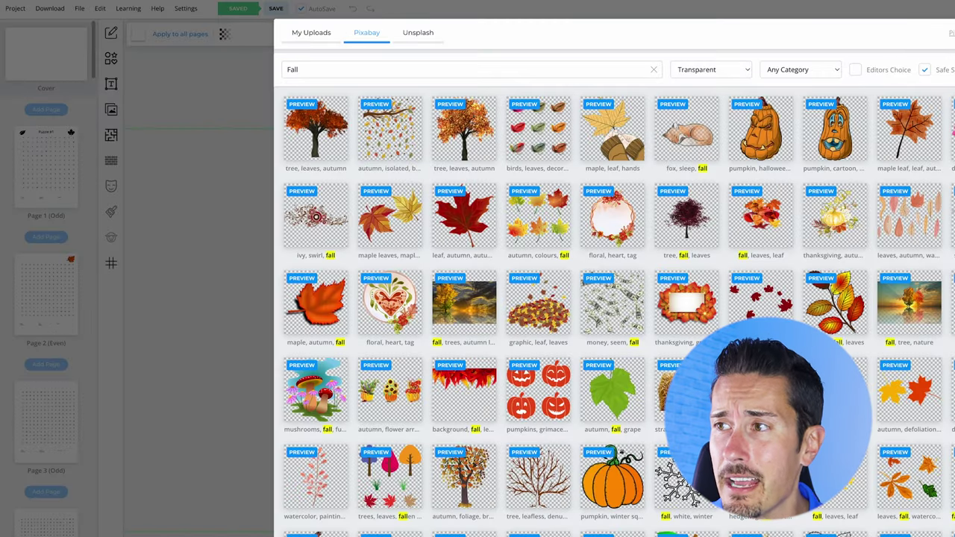
pyautogui.click(767, 140)
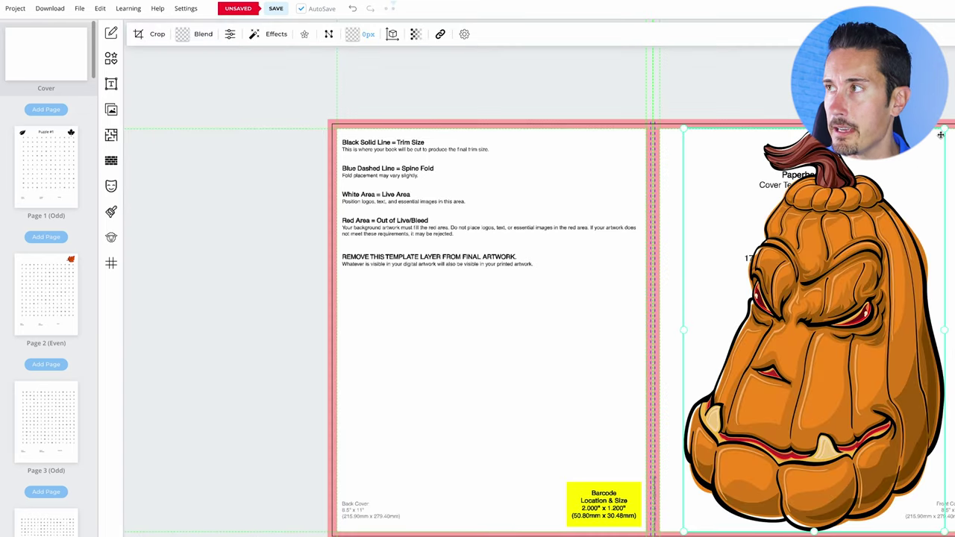
pyautogui.moveTo(943, 136); pyautogui.dragTo(885, 197)
pyautogui.moveTo(816, 316); pyautogui.dragTo(859, 268)
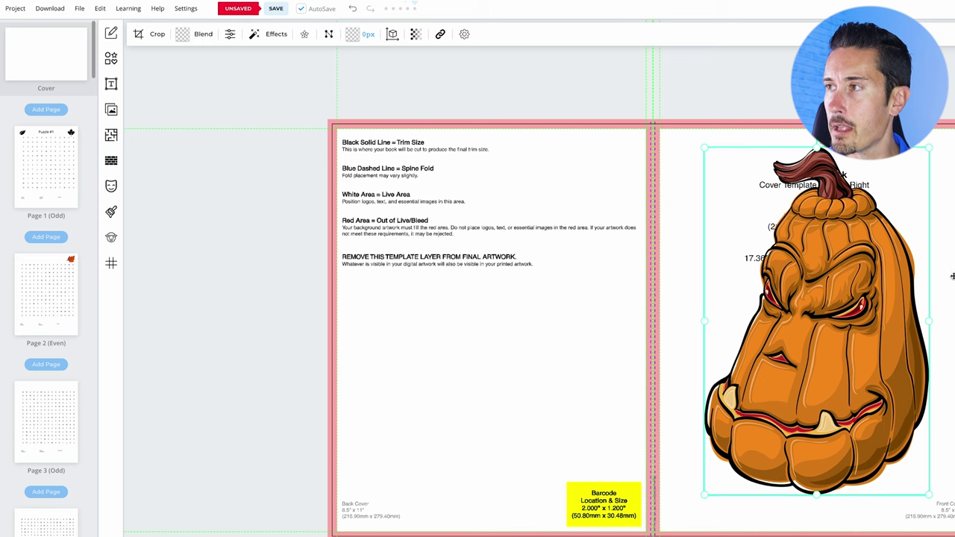
# Hide the cover template so that only the cover artwork shows.
pyautogui.click(447, 104)
pyautogui.click(224, 34)
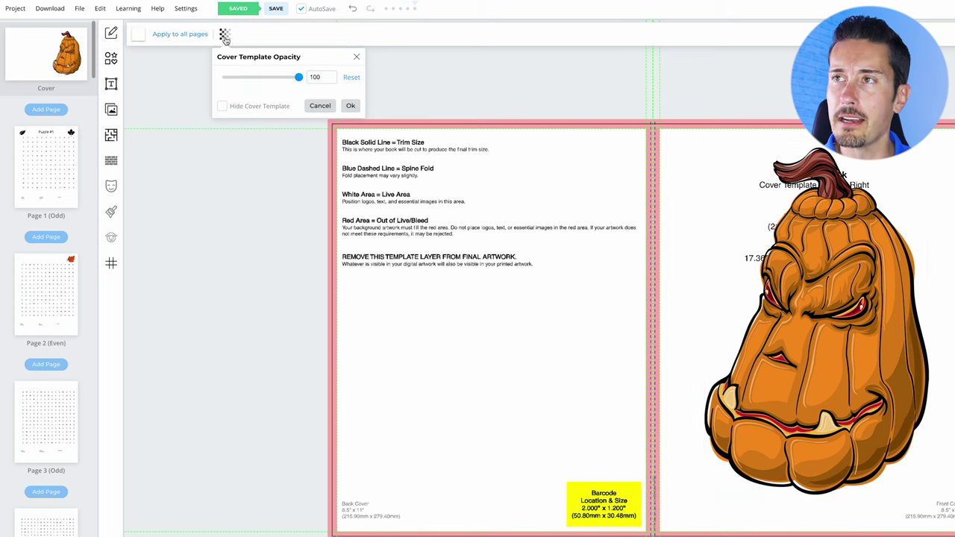
pyautogui.click(261, 107)
pyautogui.click(351, 107)
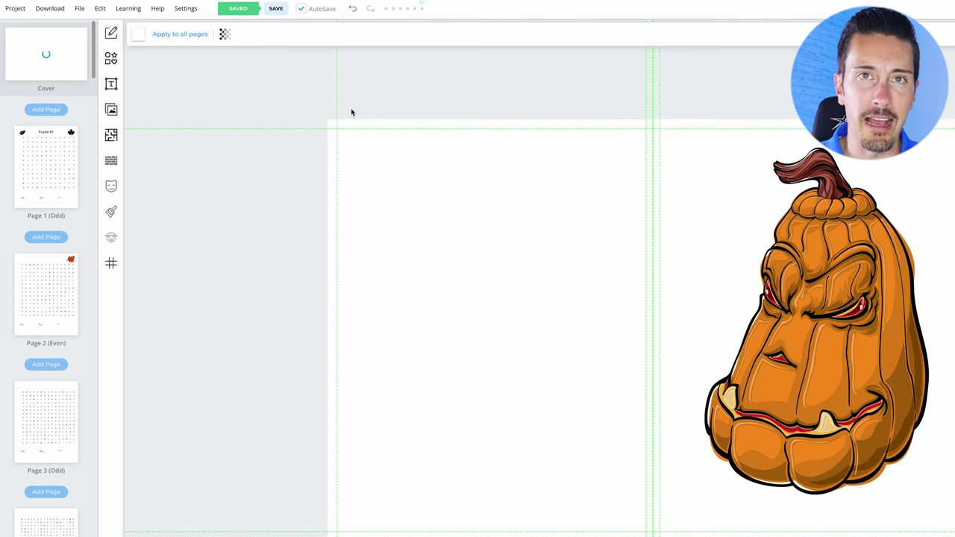
# Add the two-line heading "Fall Themed" / "Word Search" to the front cover and place it beneath the pumpkin.
pyautogui.click(110, 83)
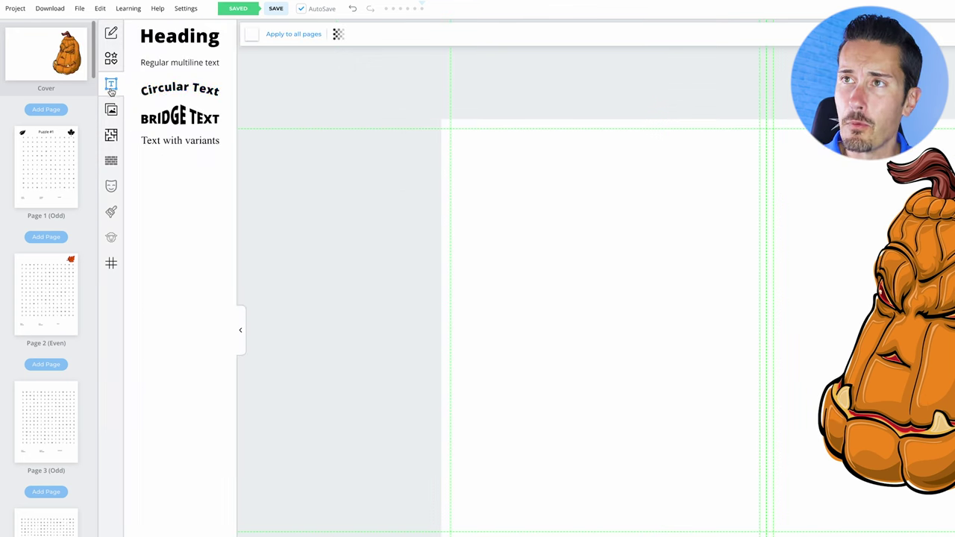
pyautogui.click(179, 45)
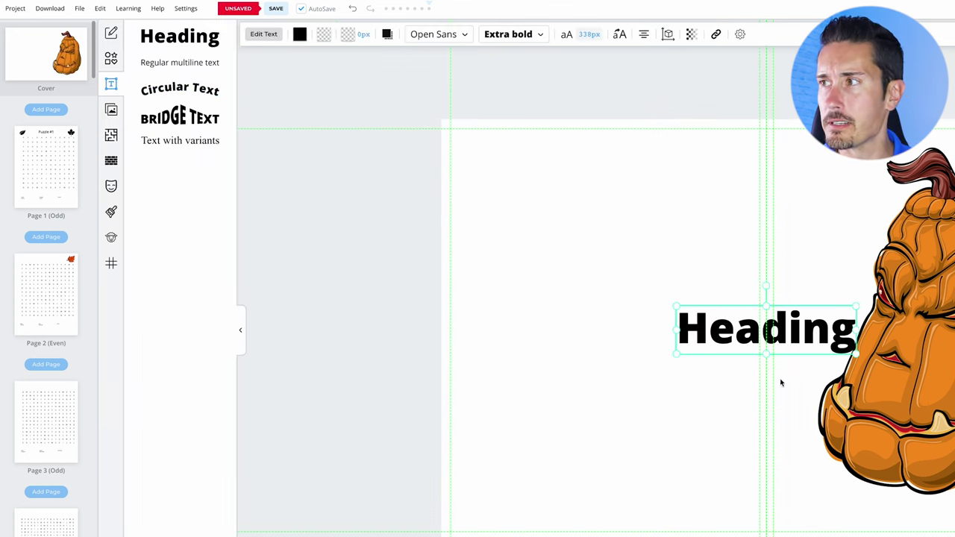
pyautogui.doubleClick(807, 339)
pyautogui.write('Fall Themed')
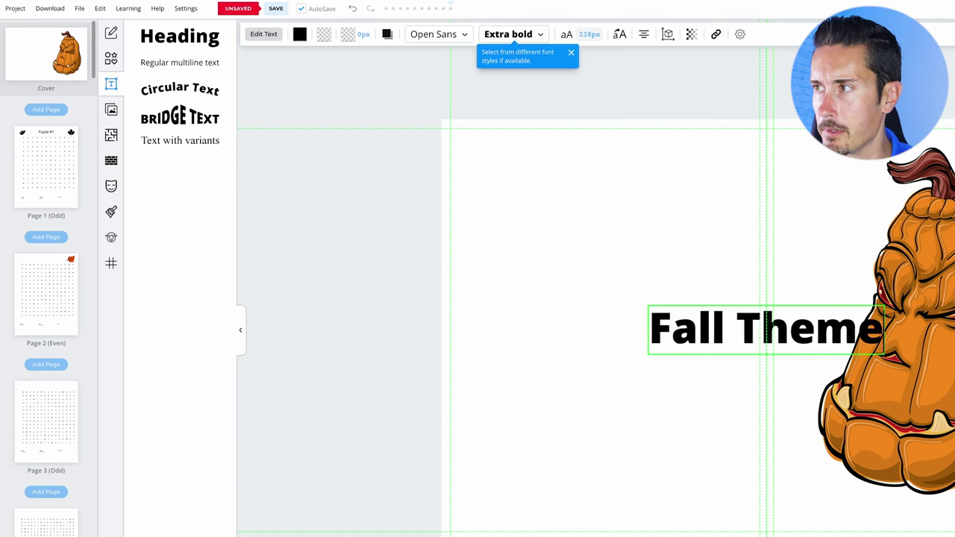
pyautogui.press('Return')
pyautogui.write('Word Search')
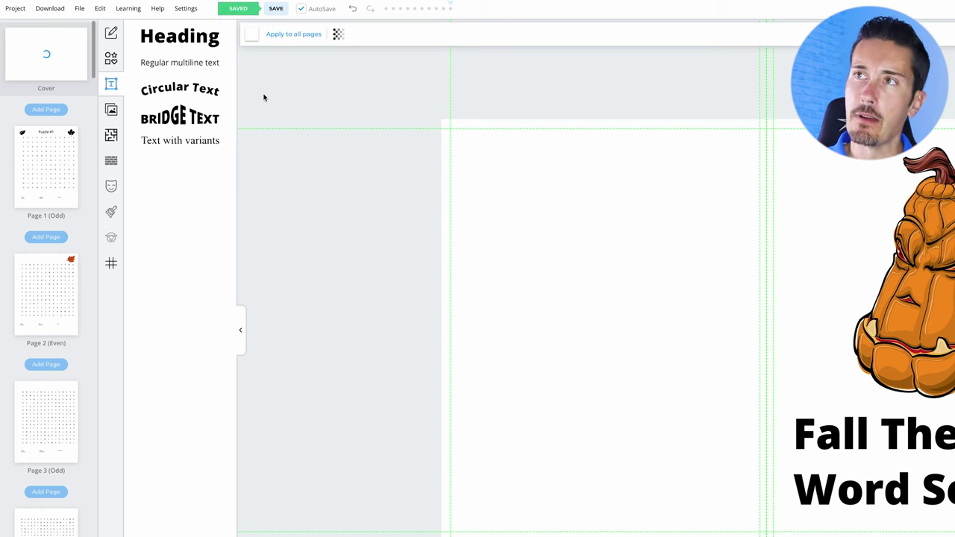
# Set the cover's paper color to a golden yellow.
pyautogui.click(251, 37)
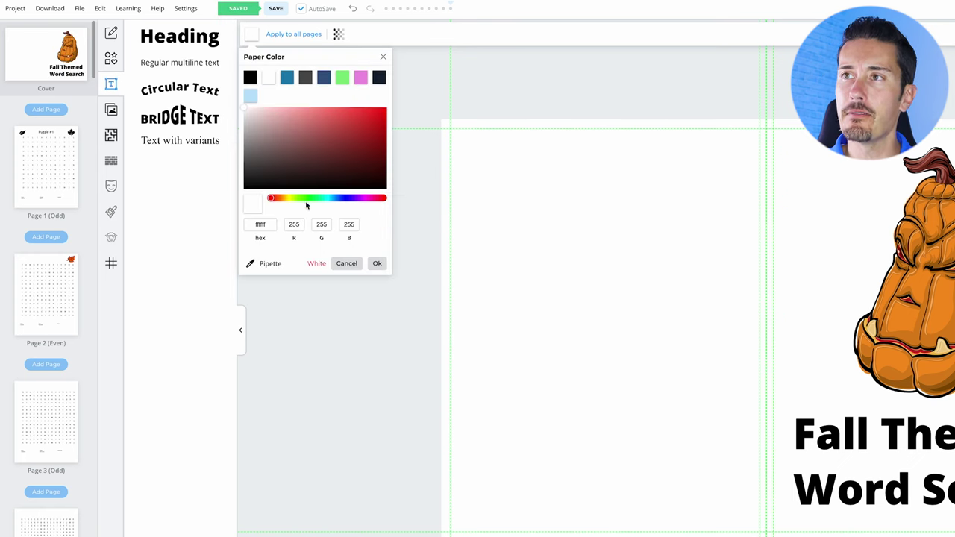
pyautogui.moveTo(280, 199); pyautogui.dragTo(285, 198)
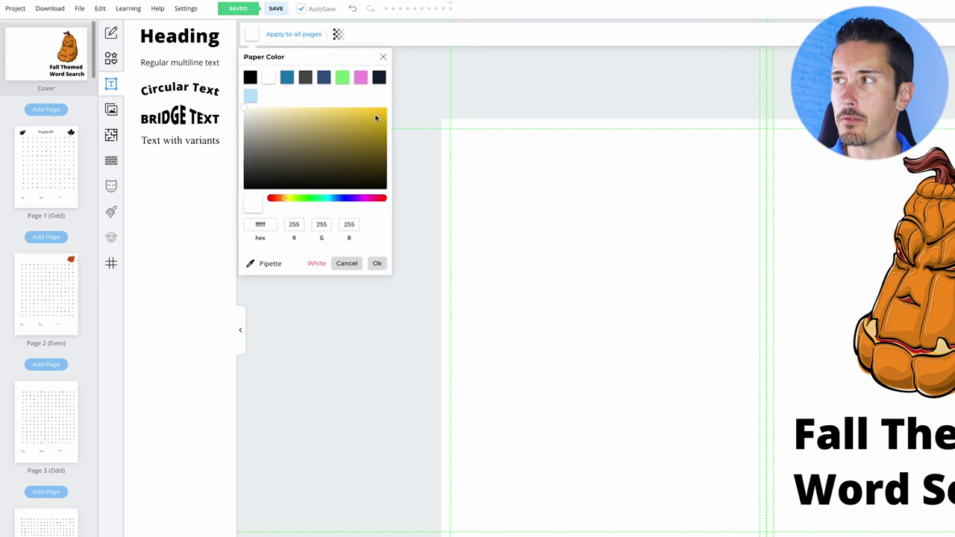
pyautogui.click(375, 118)
pyautogui.click(376, 263)
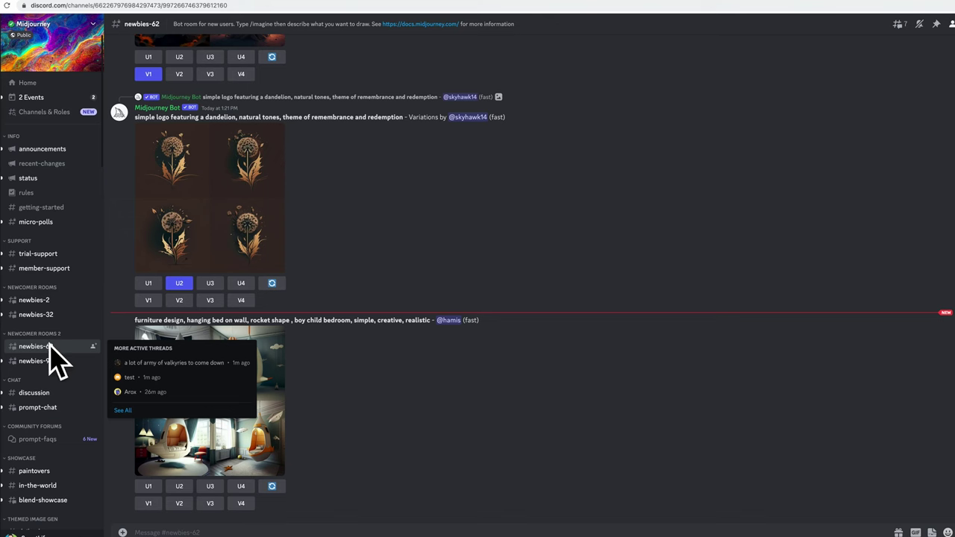
# Switch to Midjourney on Discord and enter an /imagine prompt in newbies-62 about the person watching right now subscribing to a named person.
pyautogui.click(224, 526)
pyautogui.write('/imagine')
pyautogui.press('Tab')
pyautogui.write('THE PERSON WATCHING RIGHT NOW SUBSCRIBING TO BOB SHARPE')
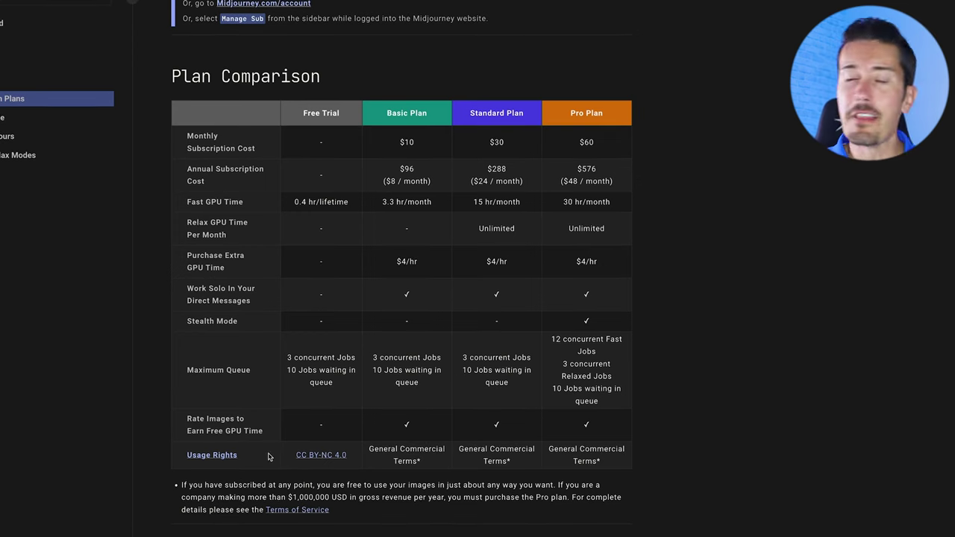
# Examine the usage rights of the paid plans and the Free Trial in Midjourney's plan comparison.
pyautogui.moveTo(468, 449); pyautogui.dragTo(520, 470)
pyautogui.click(521, 470)
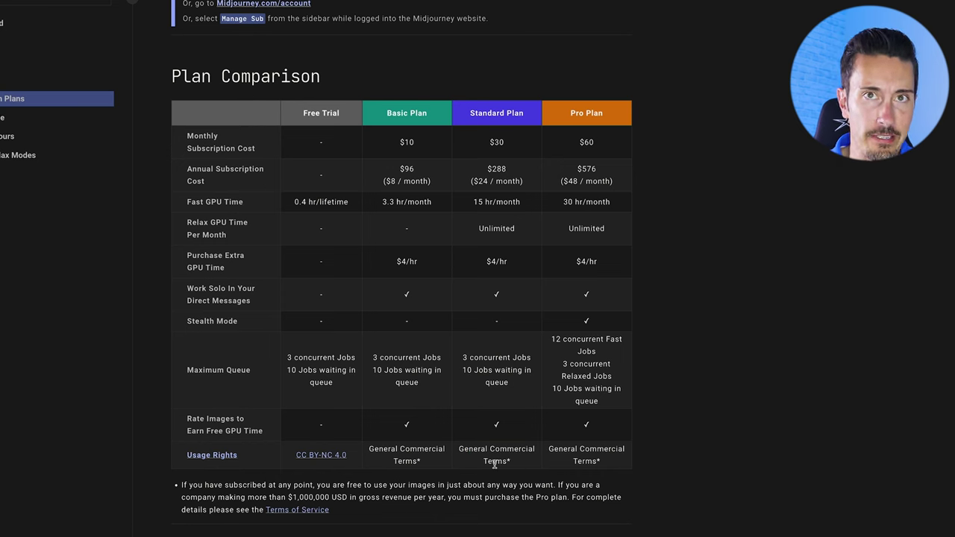
pyautogui.moveTo(271, 112); pyautogui.dragTo(319, 164)
pyautogui.click(353, 230)
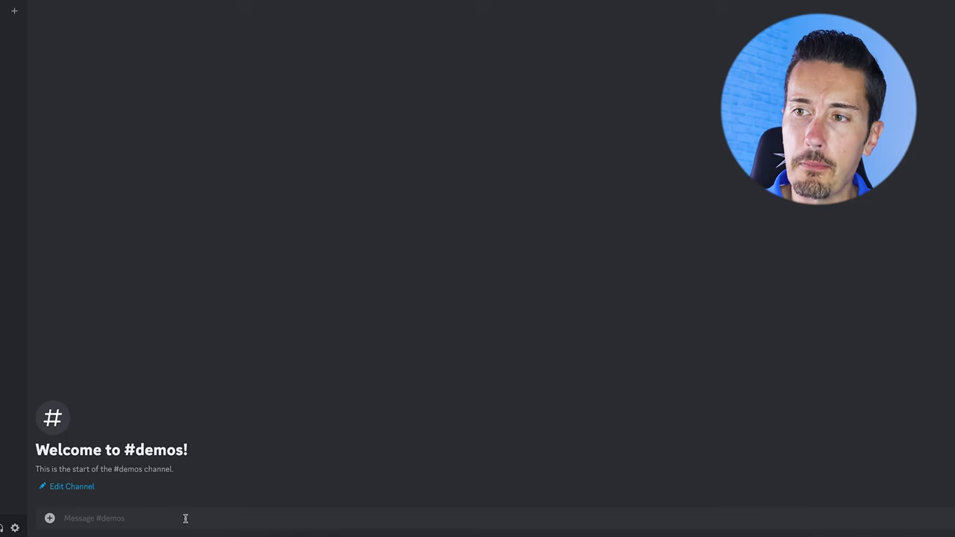
# In #demos, enter the /imagine prompt "illustrate a fall themed background with trees, colorful leaves, and other fall items. Illustrate this as a cartoon".
pyautogui.click(151, 516)
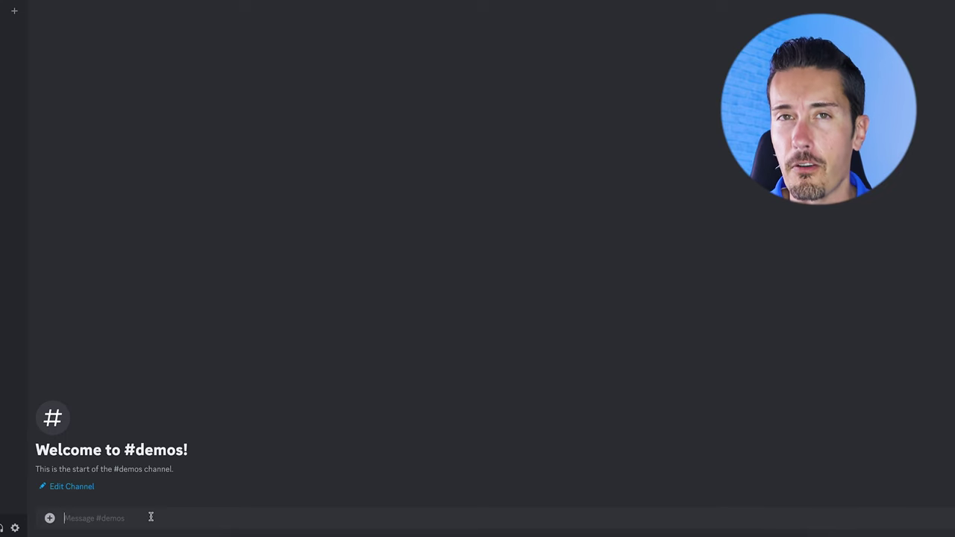
pyautogui.write('/')
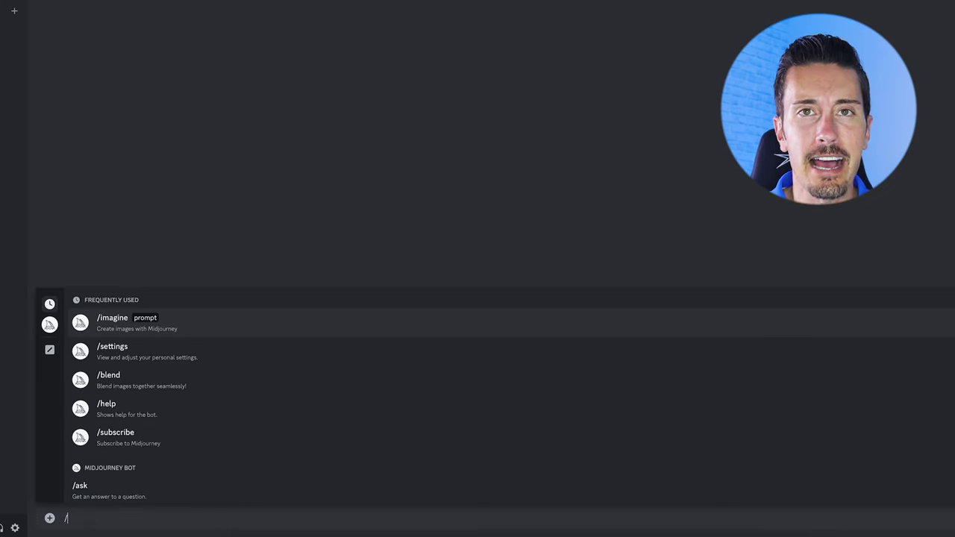
pyautogui.write('imagine')
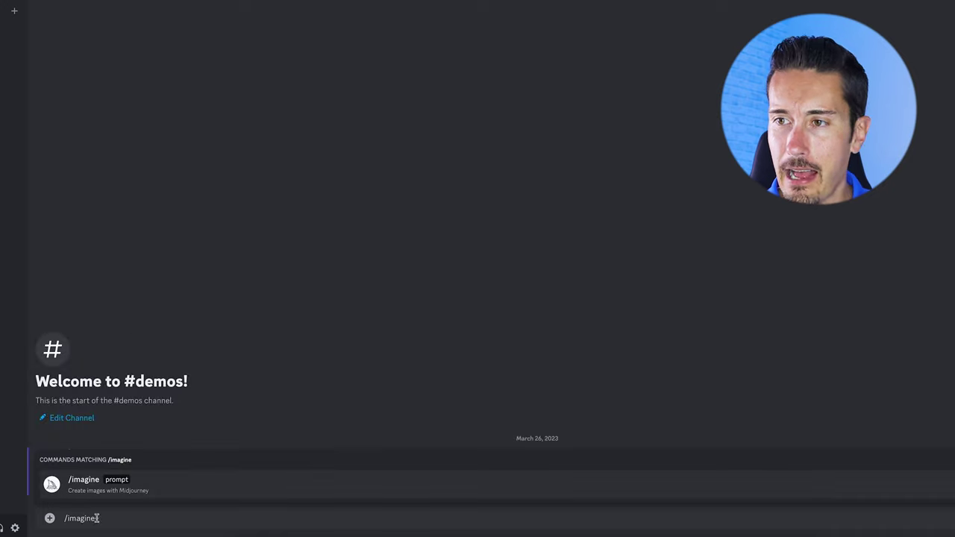
pyautogui.click(124, 483)
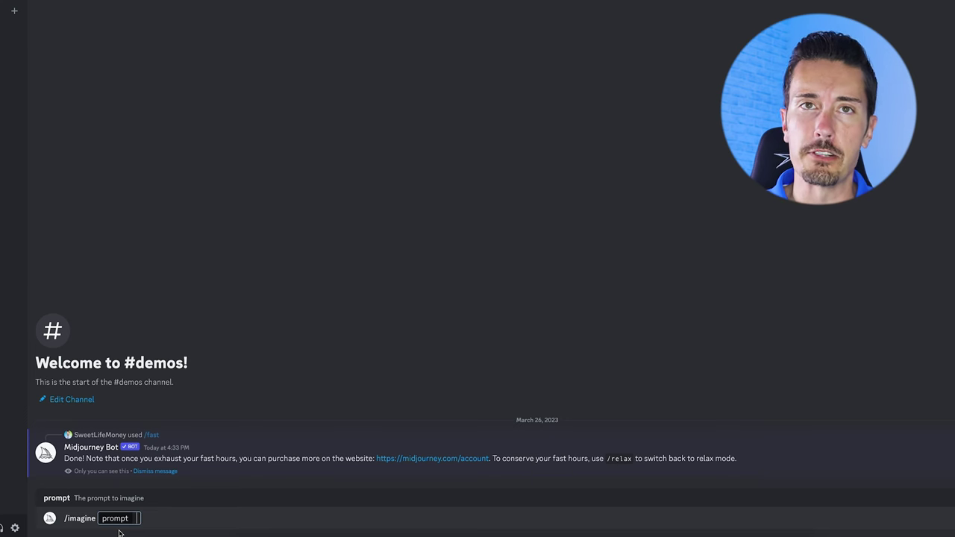
pyautogui.write('illustrate')
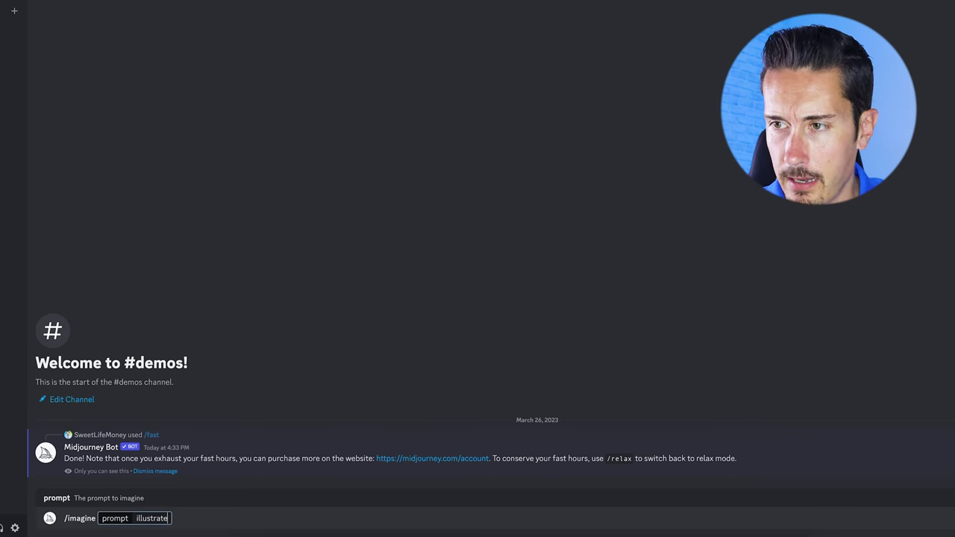
pyautogui.write(' a fall the')
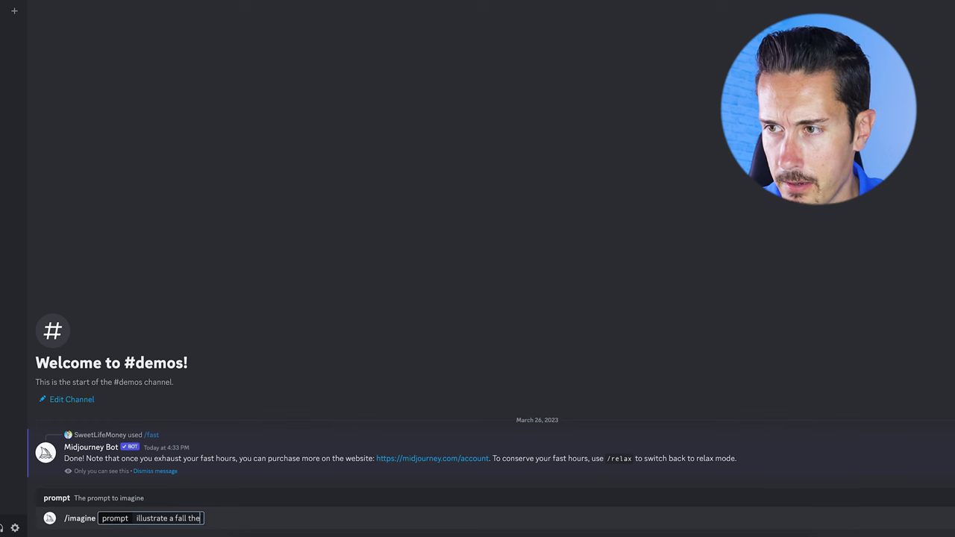
pyautogui.write('med background with t')
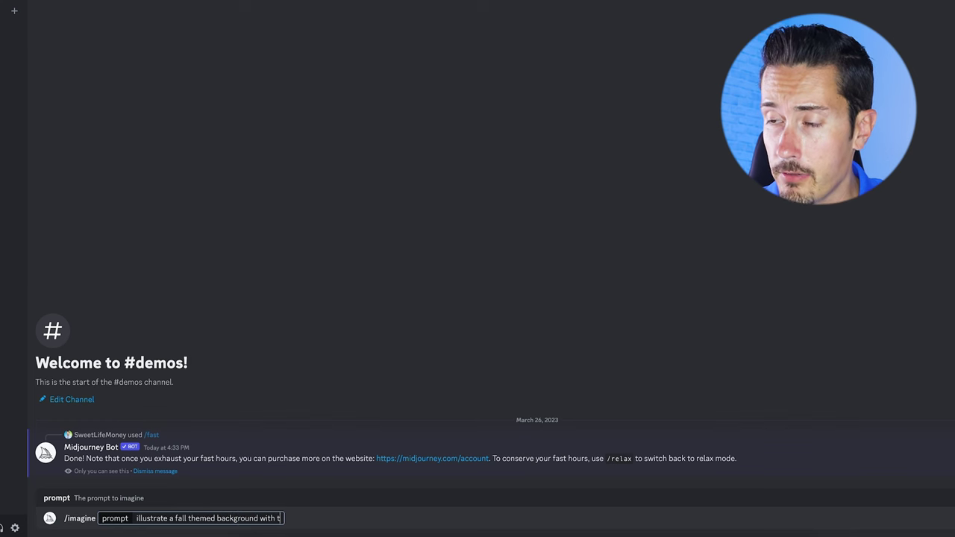
pyautogui.write('rees, colorful ')
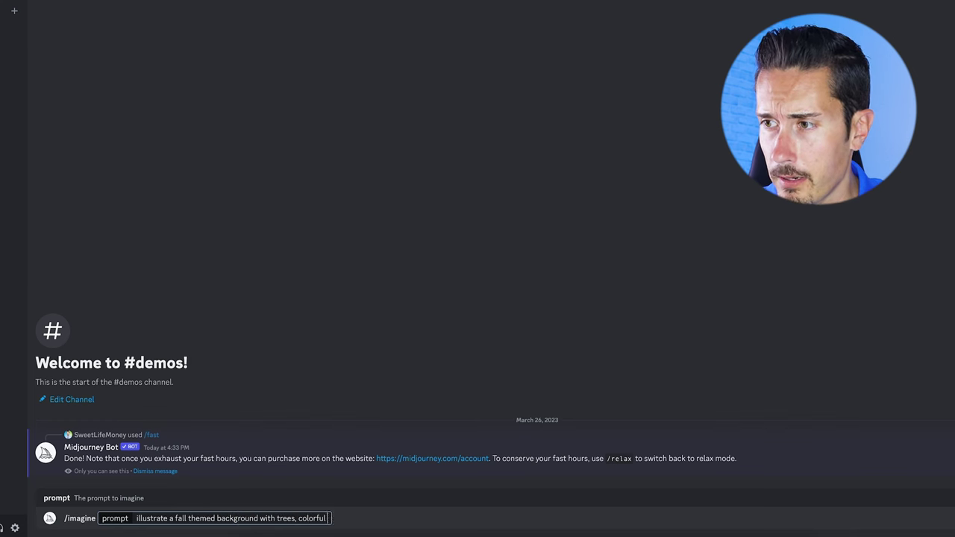
pyautogui.write('leaves, and other fall items. Illustrate')
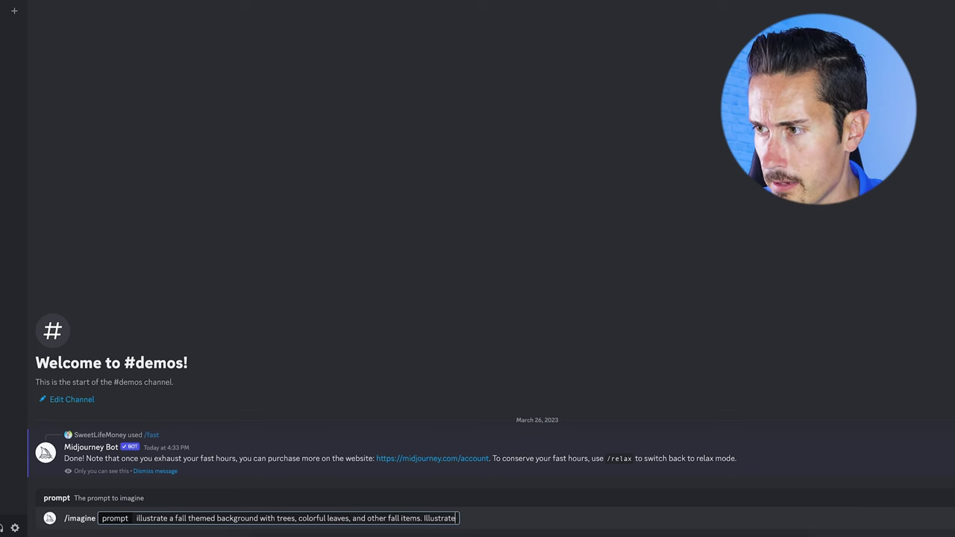
pyautogui.write(' this as a cartoon')
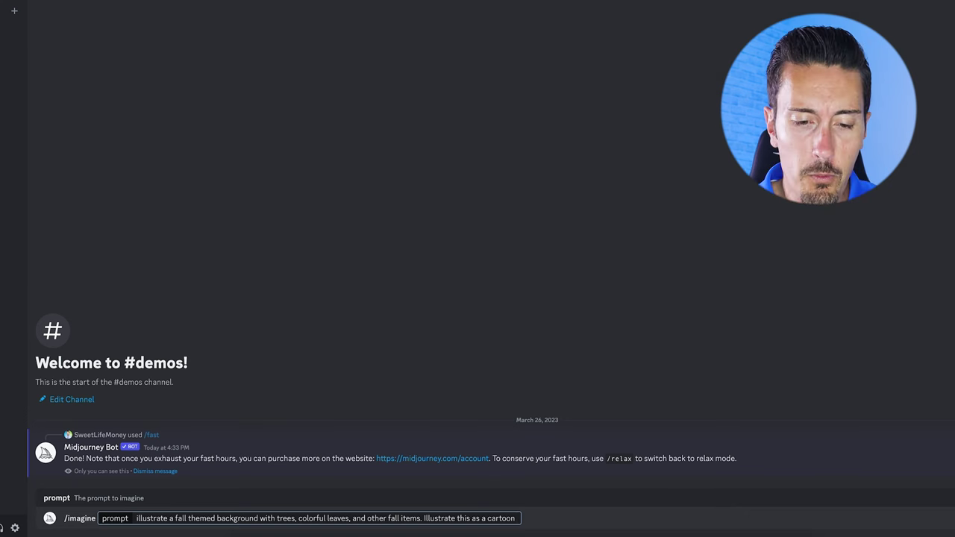
# Append the aspect ratio parameter "--ar 8:11" to the prompt and submit it.
pyautogui.write('--')
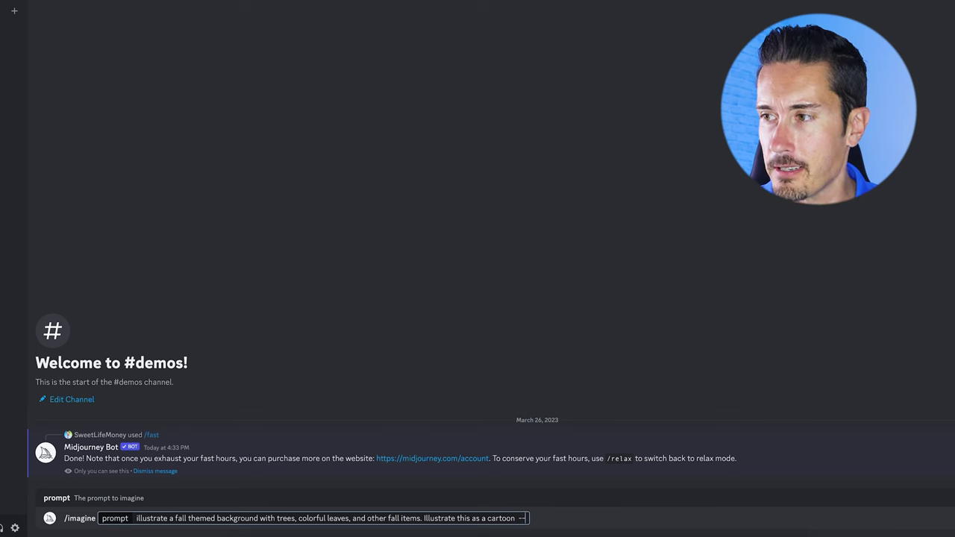
pyautogui.write('ar')
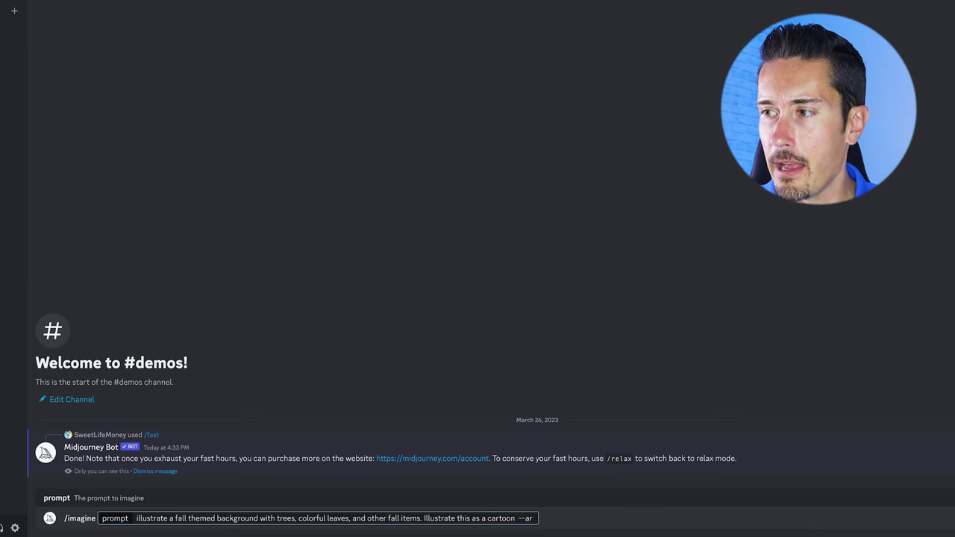
pyautogui.write(' 8:')
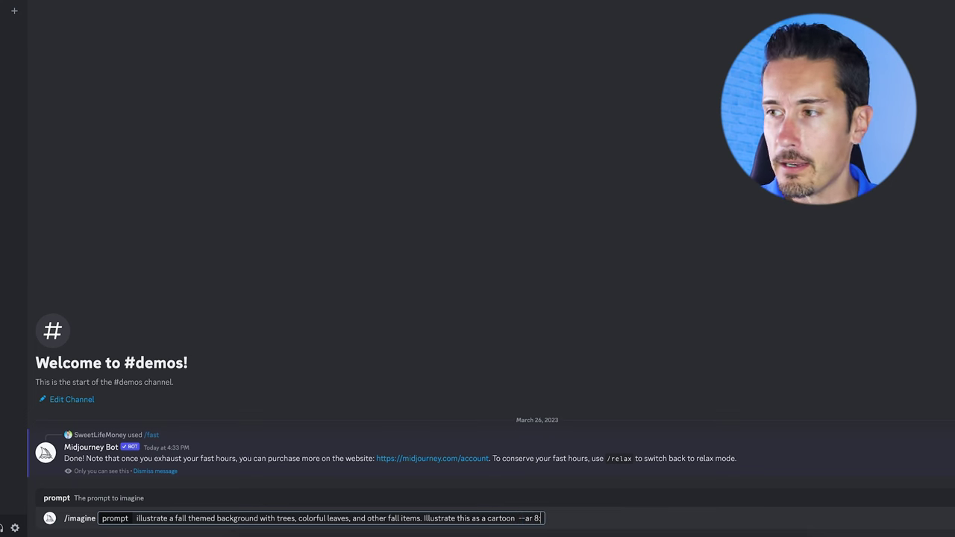
pyautogui.write('11')
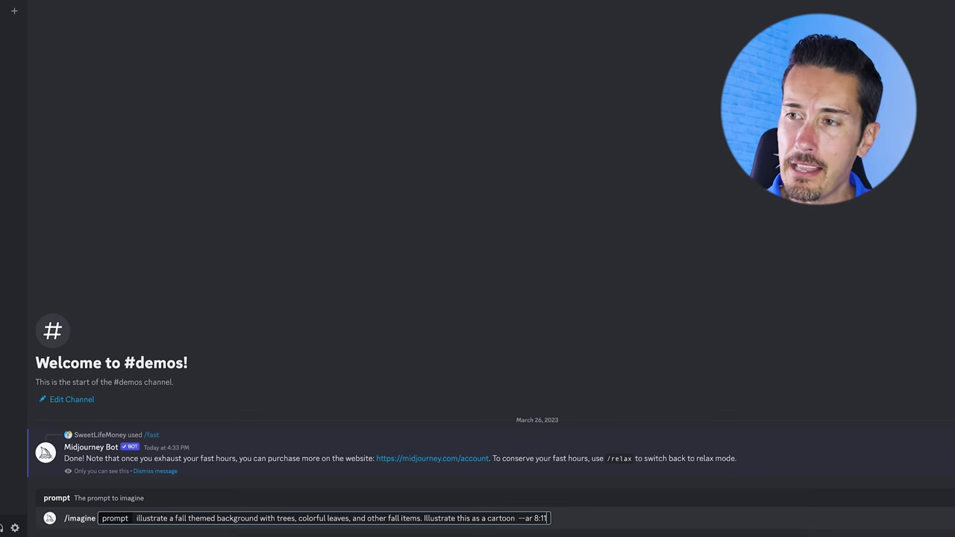
pyautogui.press('Return')
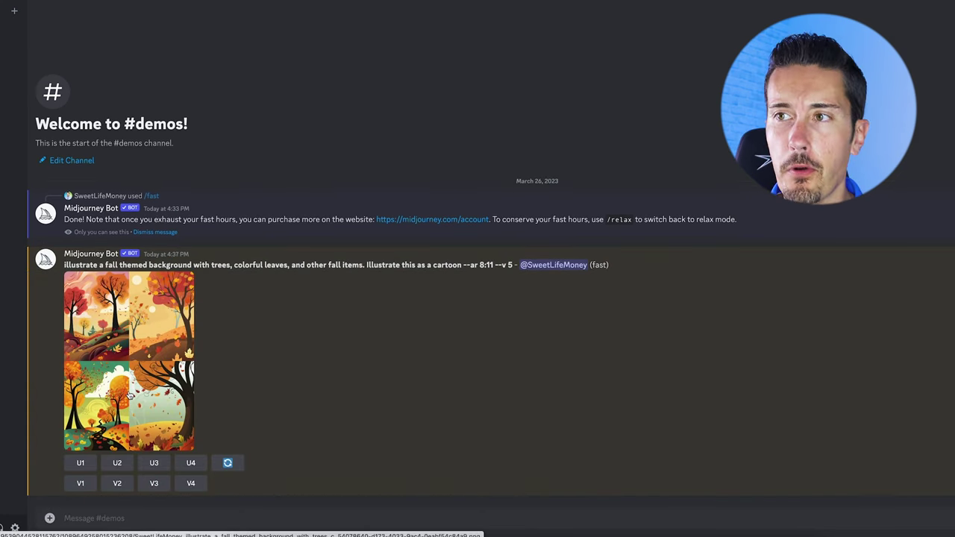
# Inspect the grid of generated fall images, upscale the first one, and open the upscaled picture.
pyautogui.click(103, 362)
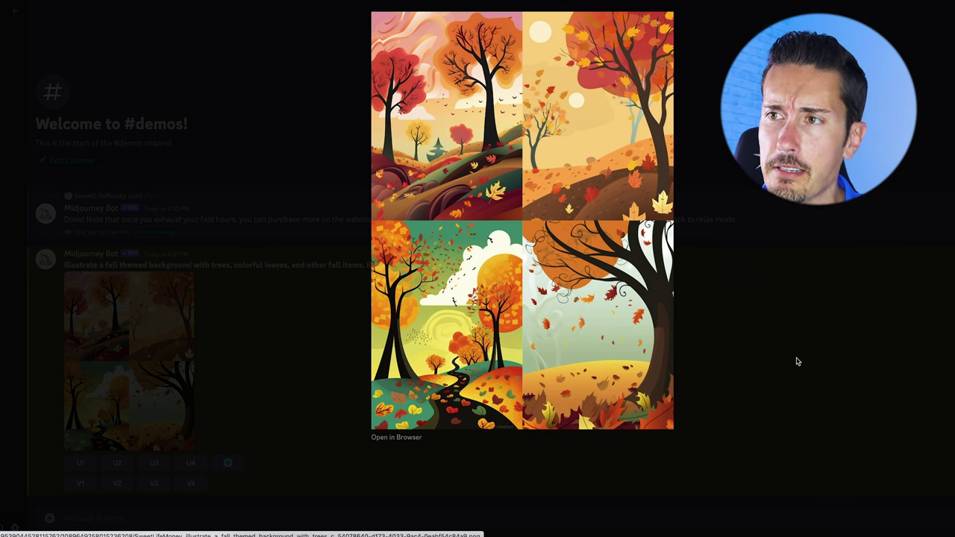
pyautogui.click(796, 361)
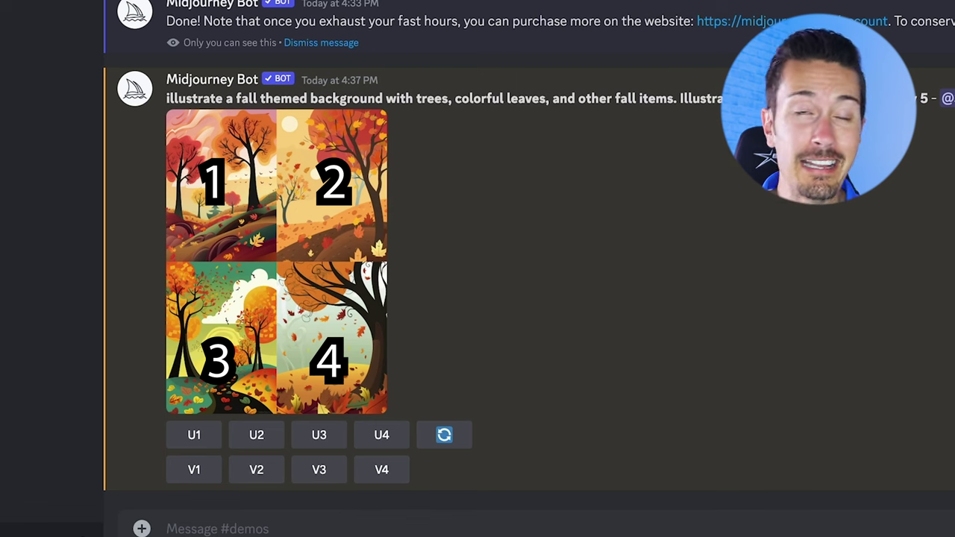
pyautogui.click(202, 440)
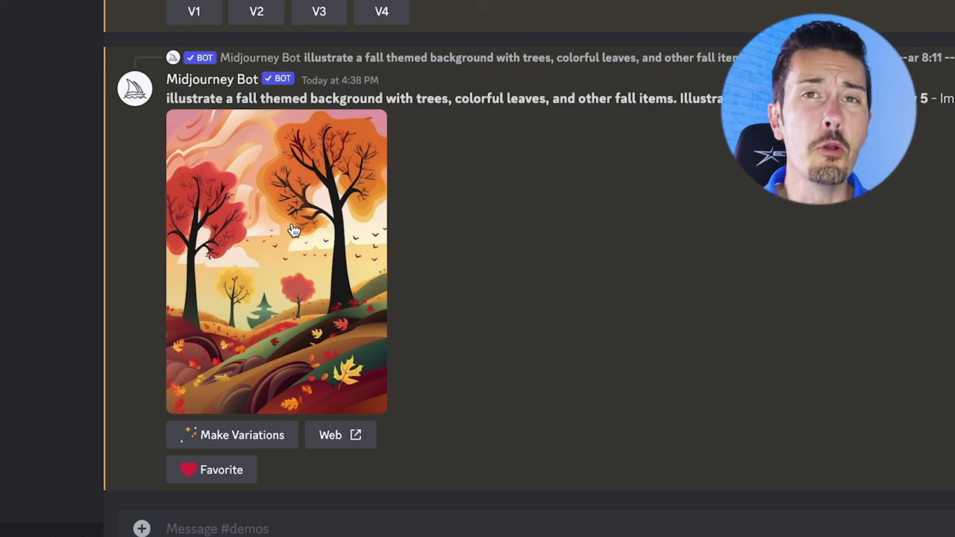
pyautogui.click(293, 230)
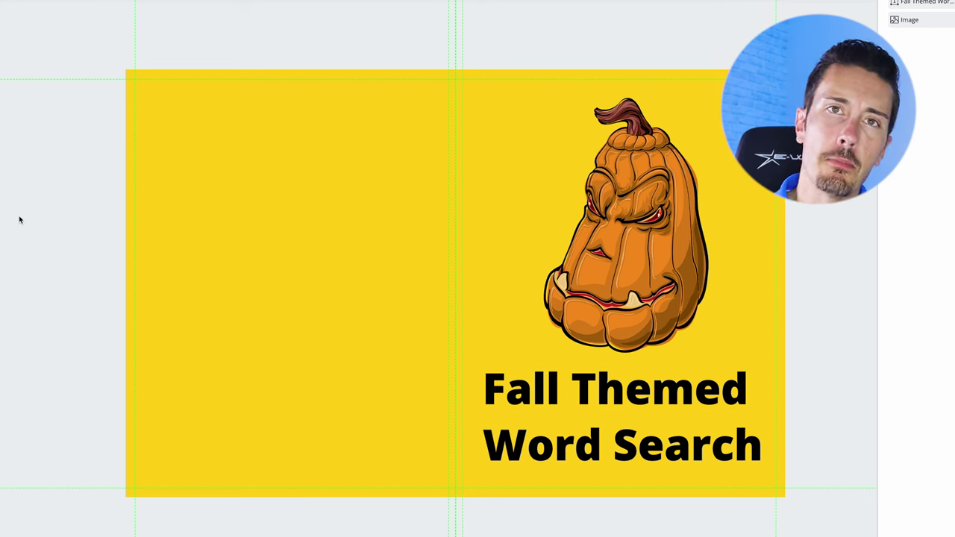
# Switch to Book Bolt Studio and delete the pumpkin and the "Fall Themed Word Search" heading from the cover.
pyautogui.click(660, 194)
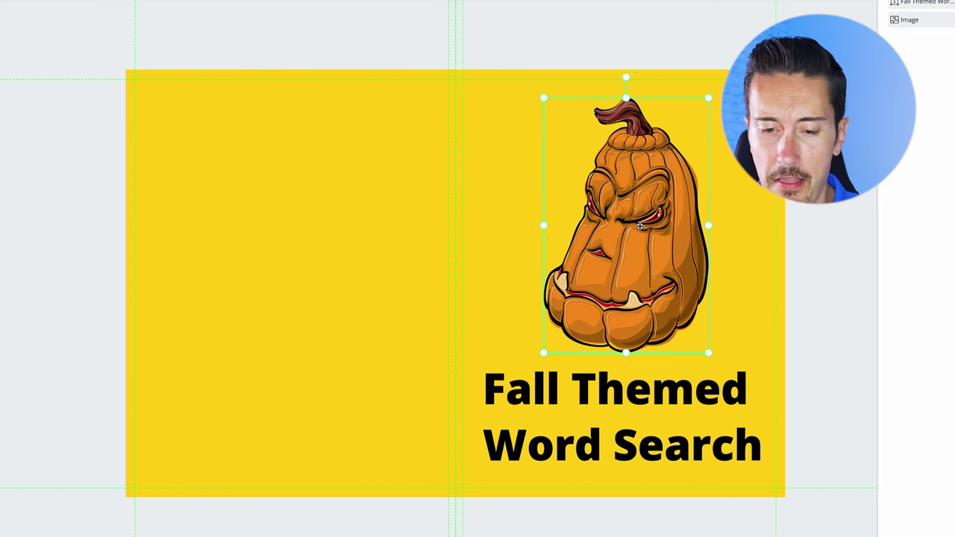
pyautogui.press('Delete')
pyautogui.click(655, 383)
pyautogui.press('Delete')
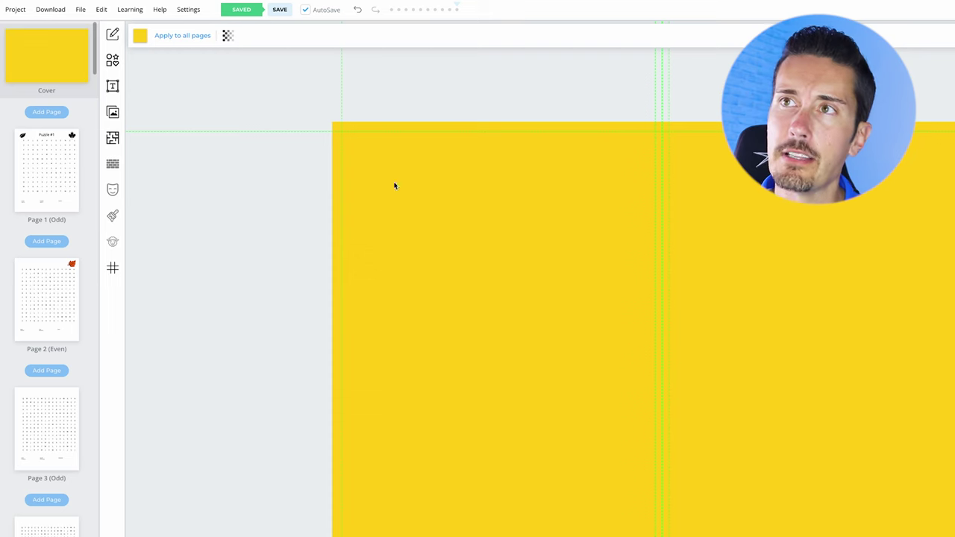
# Upload the Midjourney fall image from the Downloads folder and add it to the front cover.
pyautogui.click(114, 112)
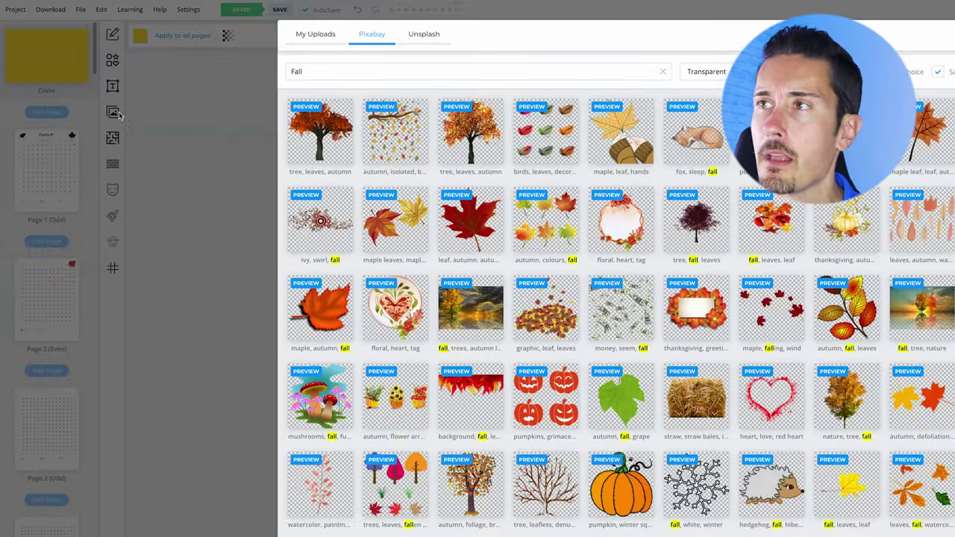
pyautogui.click(307, 35)
pyautogui.click(306, 70)
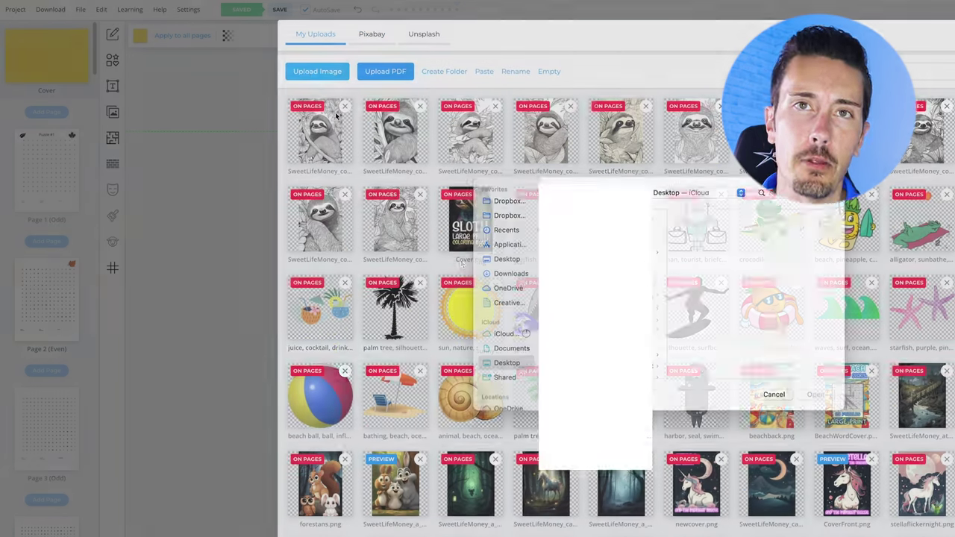
pyautogui.click(499, 271)
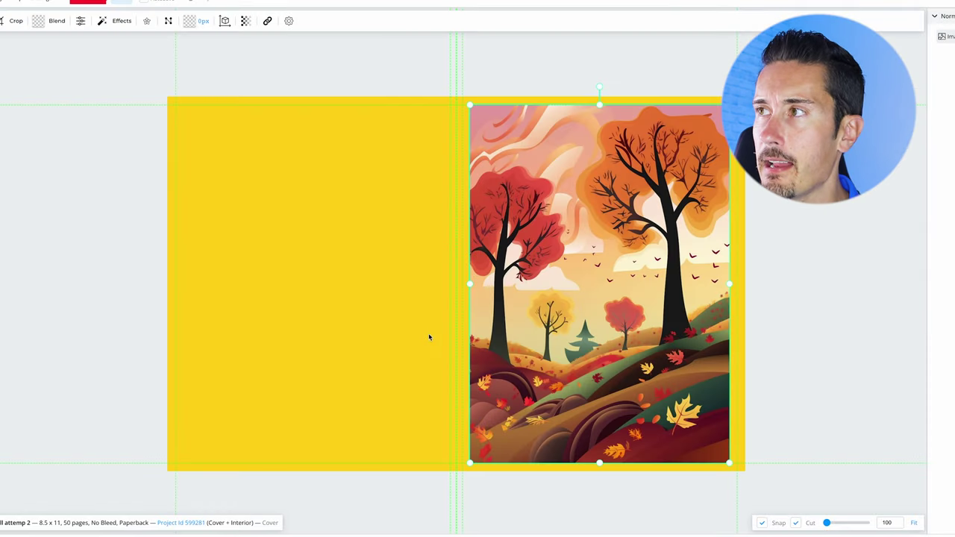
# Stretch the fall image on the front cover so its edges meet the surrounding guide lines.
pyautogui.moveTo(606, 231)
pyautogui.mouseDown()
pyautogui.moveTo(636, 231)
pyautogui.moveTo(606, 231)
pyautogui.mouseUp()
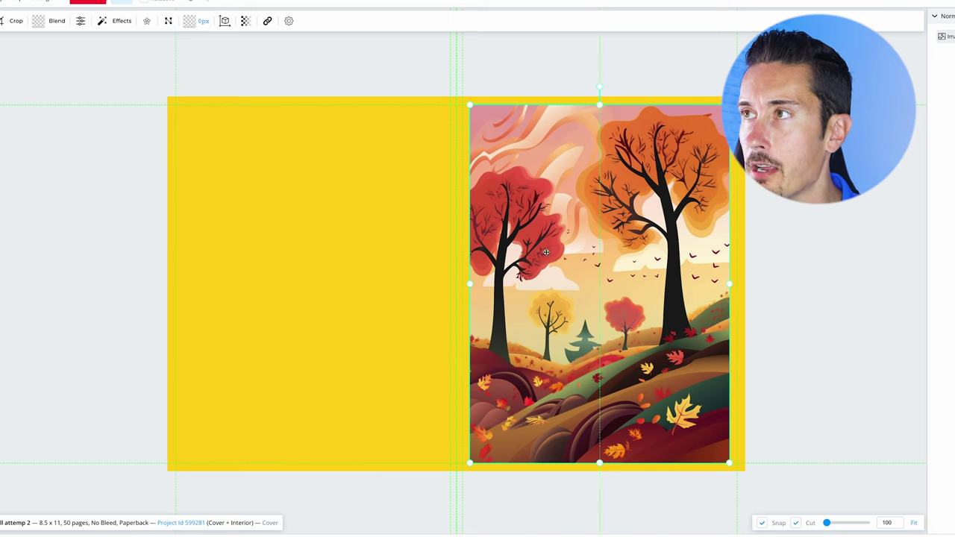
pyautogui.moveTo(477, 284); pyautogui.dragTo(471, 285)
pyautogui.moveTo(731, 281); pyautogui.dragTo(737, 282)
pyautogui.moveTo(599, 463); pyautogui.dragTo(600, 463)
pyautogui.moveTo(599, 105); pyautogui.dragTo(599, 105)
pyautogui.click(335, 126)
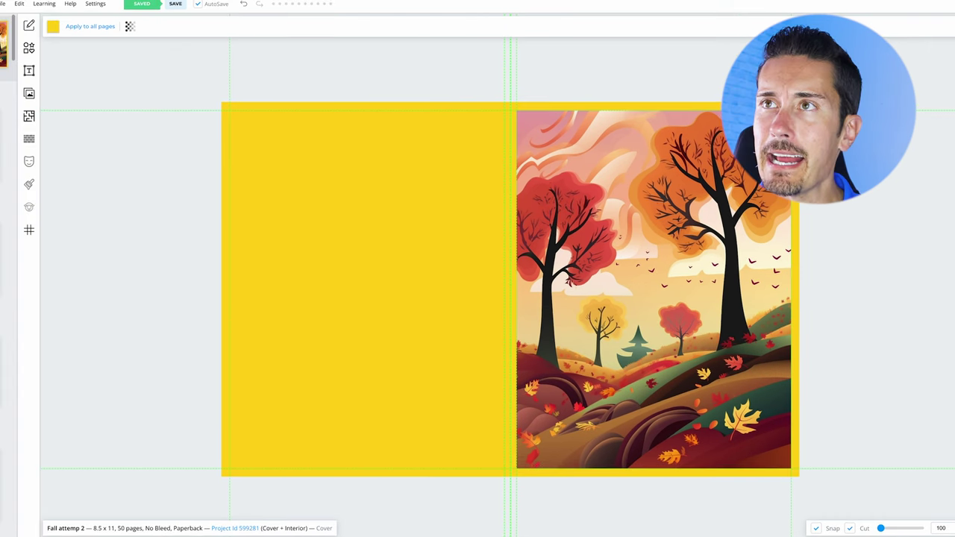
# Change the cover's paper color to the orange (e67a30) sampled from the large tree's foliage.
pyautogui.click(53, 28)
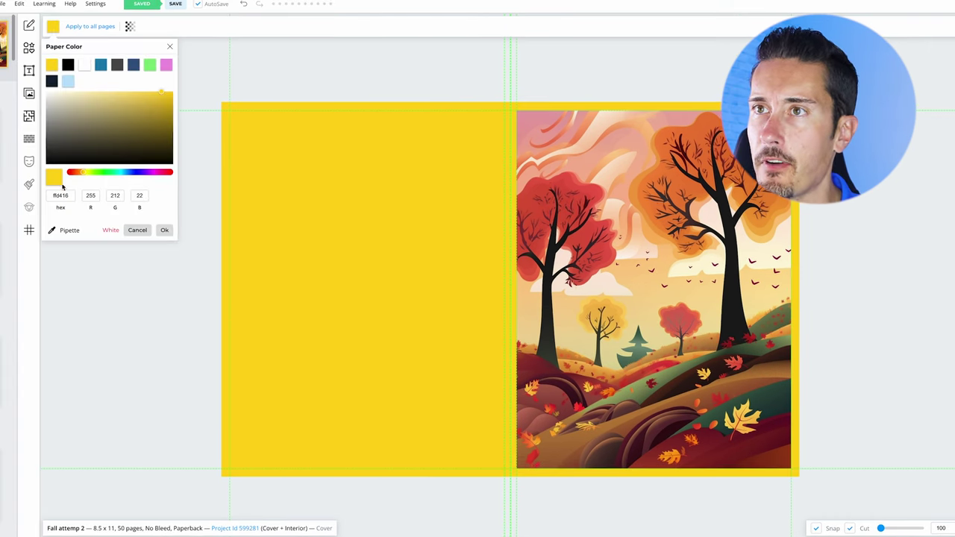
pyautogui.click(53, 232)
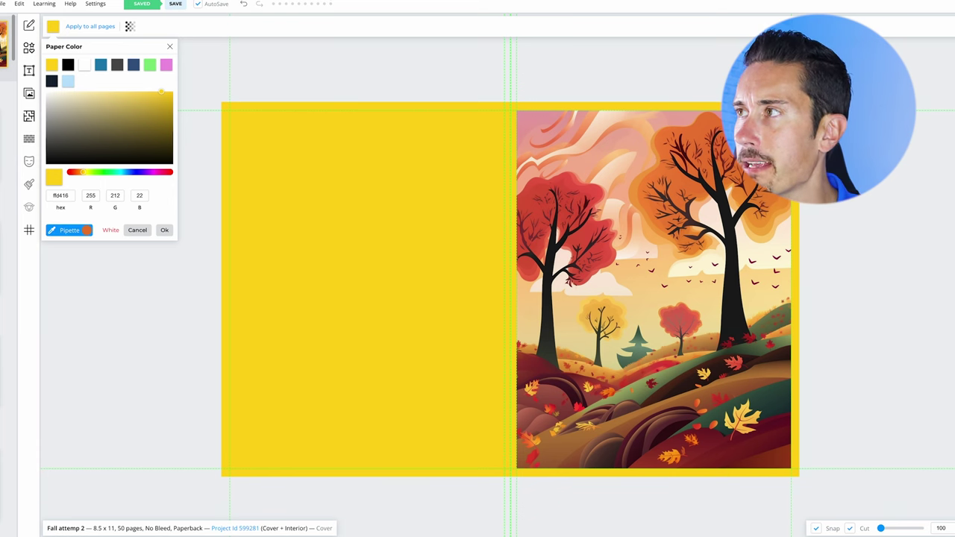
pyautogui.click(761, 224)
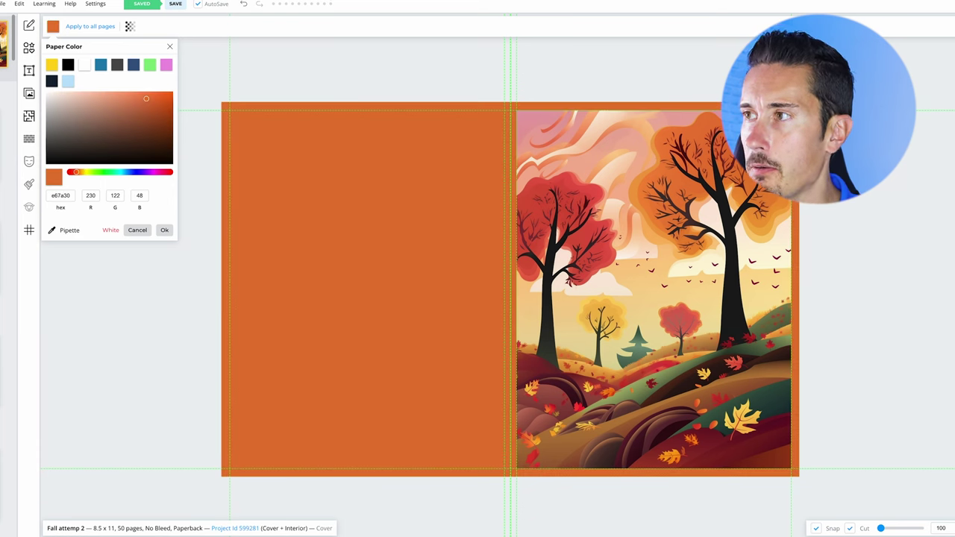
pyautogui.click(165, 230)
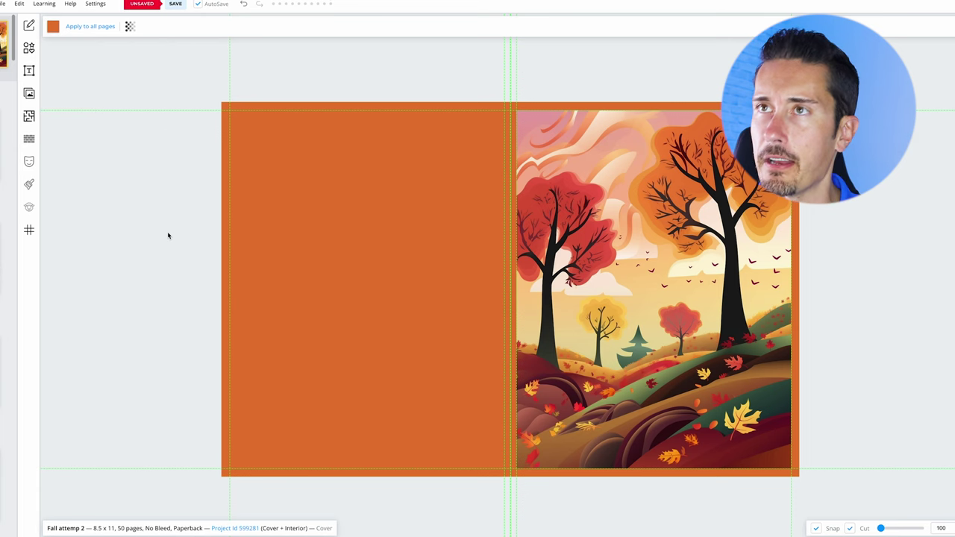
# Add a red "Fall Word Search" heading on a white rectangle near the front cover's upper edge and save the project.
pyautogui.click(29, 70)
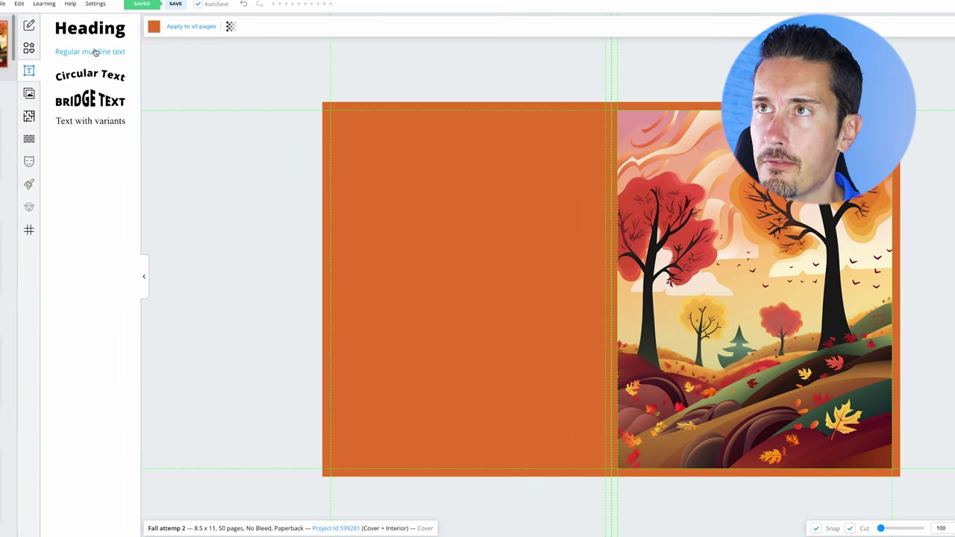
pyautogui.click(89, 28)
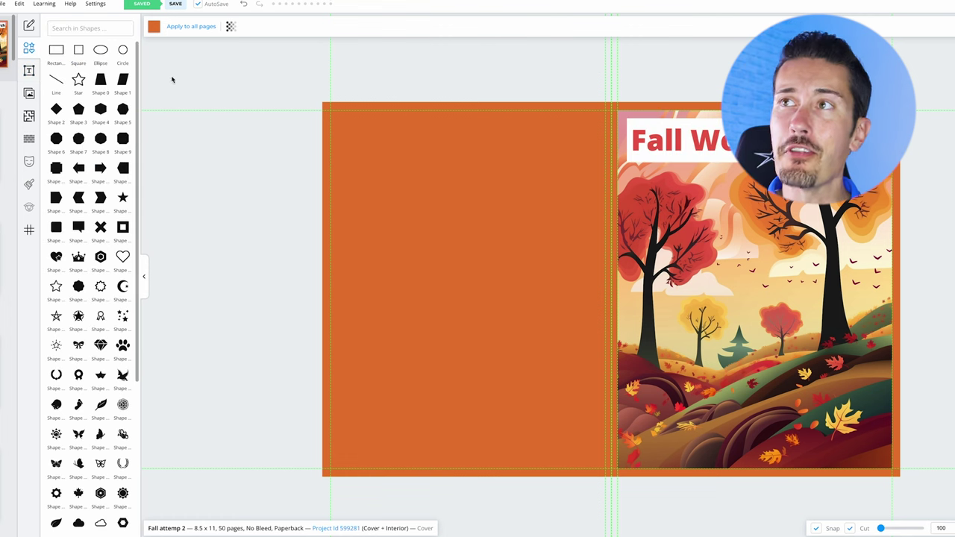
pyautogui.click(179, 4)
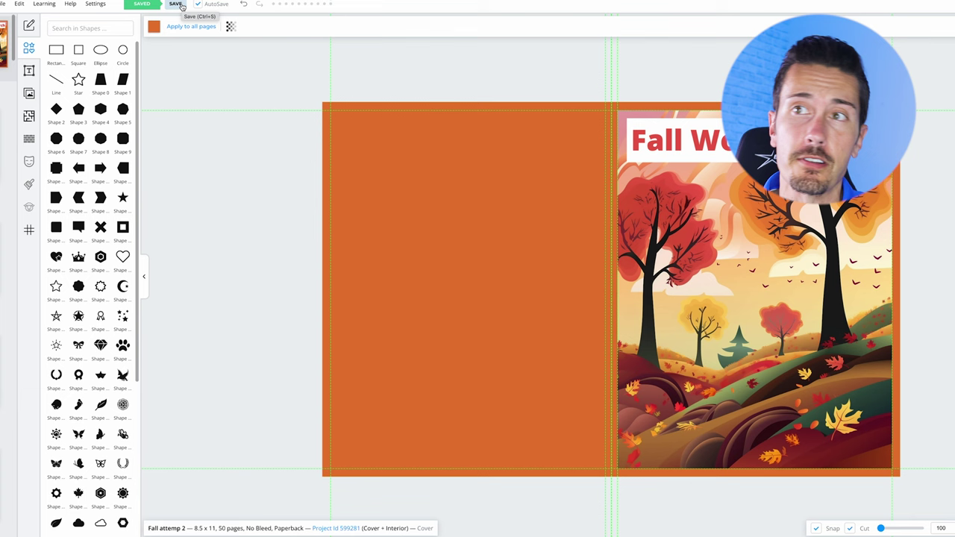
# Shrink the Puzzle #1 page image on the front cover and place it beneath the heading, over the trees.
pyautogui.click(5, 44)
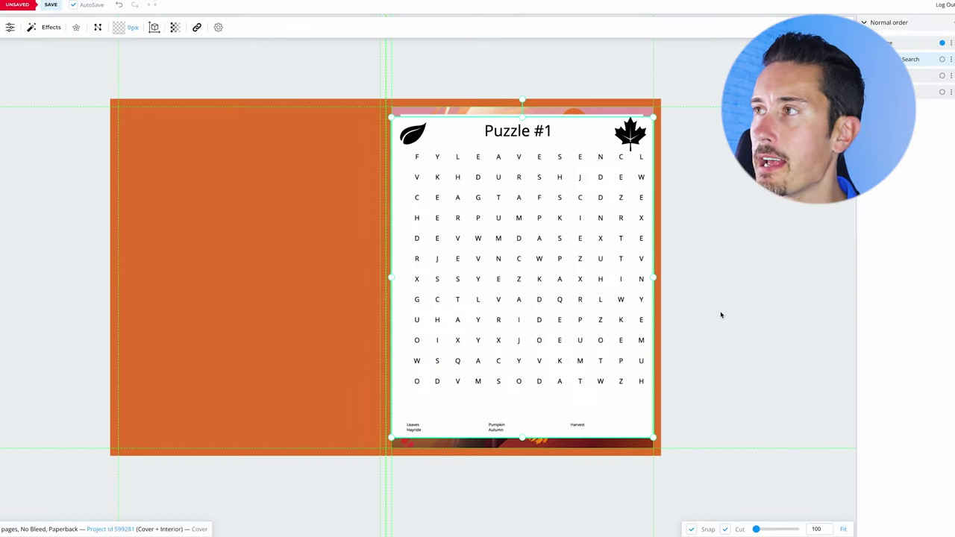
pyautogui.moveTo(655, 117); pyautogui.dragTo(507, 305)
pyautogui.moveTo(483, 378); pyautogui.dragTo(525, 267)
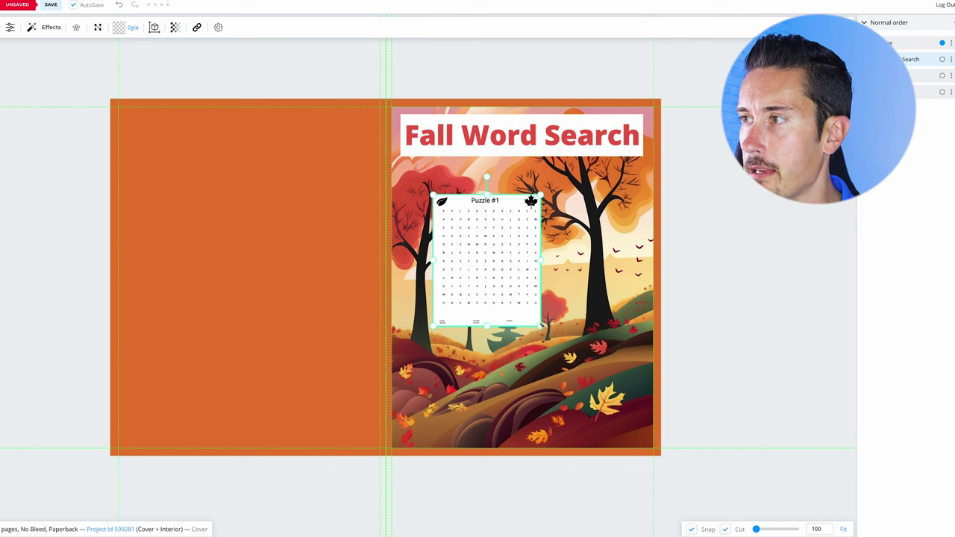
# Enlarge and tilt the Puzzle #1 image on the front cover, and place a small second copy near the back cover's upper-left corner.
pyautogui.moveTo(541, 326); pyautogui.dragTo(601, 396)
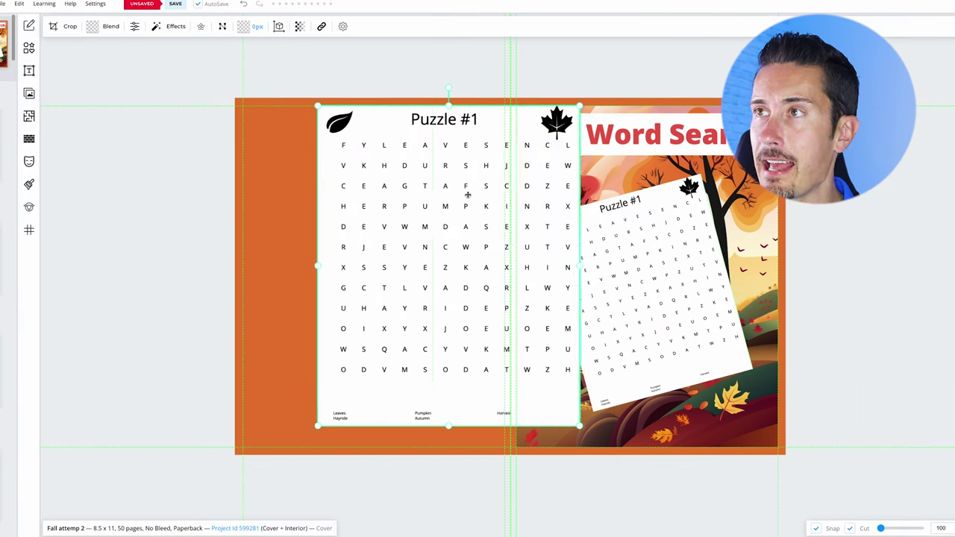
pyautogui.moveTo(580, 426); pyautogui.dragTo(358, 202)
pyautogui.moveTo(291, 158); pyautogui.dragTo(297, 184)
pyautogui.click(168, 256)
# Add a small image of a puzzle solution page to the lower-right area of the back cover.
pyautogui.scroll(-5, 8, 149)
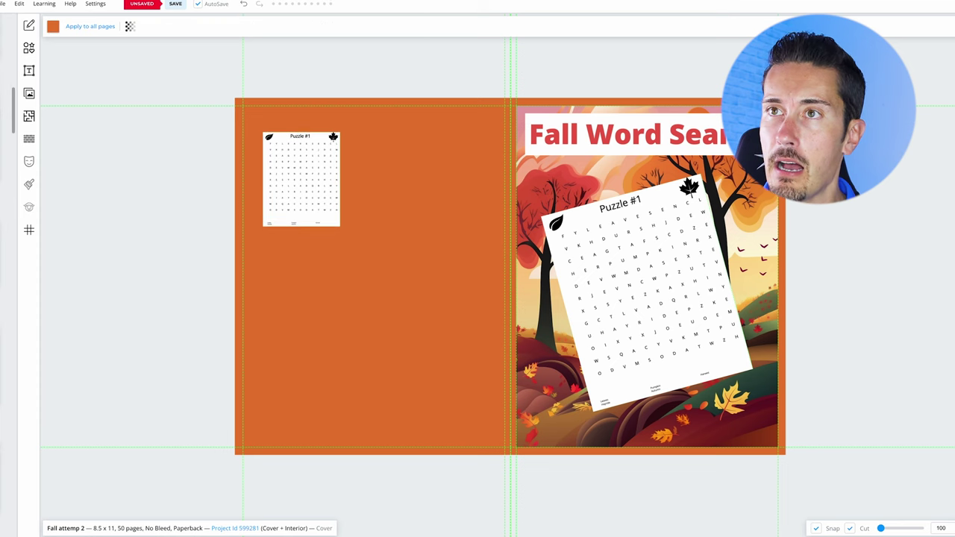
pyautogui.scroll(-3, 7, 269)
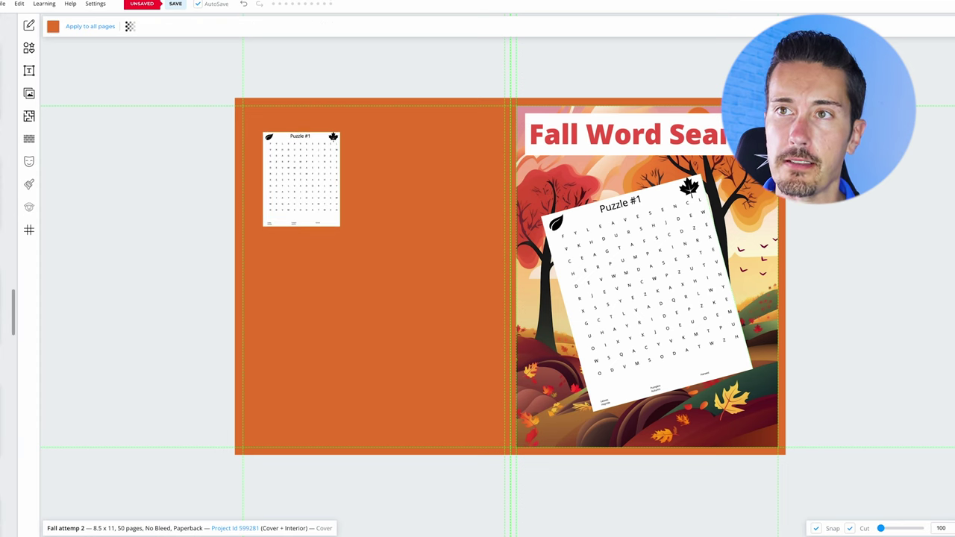
pyautogui.click(8, 216)
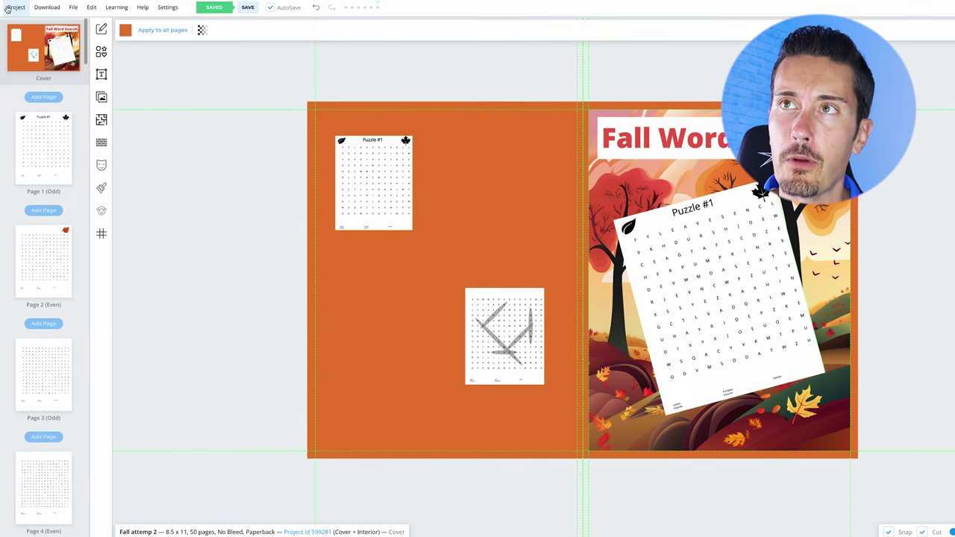
# Download the current project in CMYK for printed books.
pyautogui.click(49, 8)
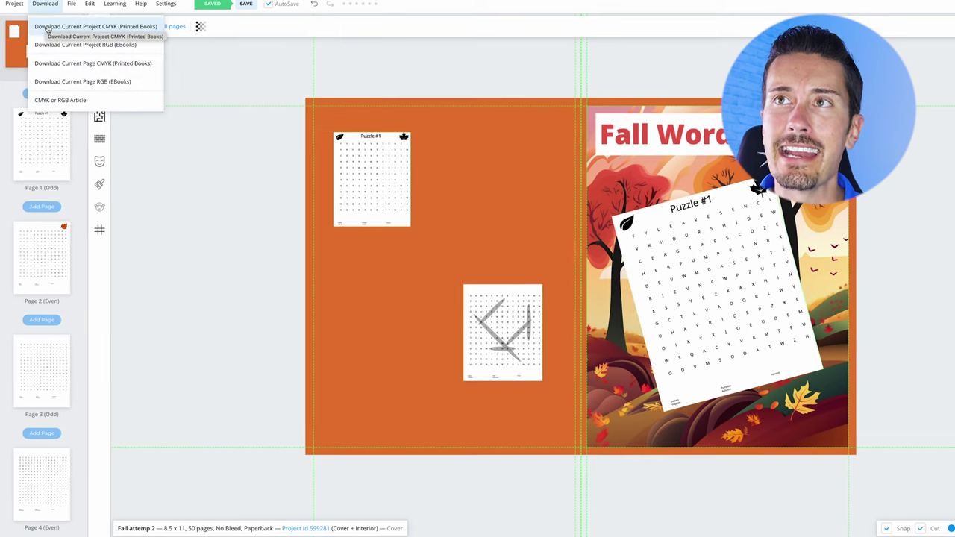
pyautogui.click(112, 27)
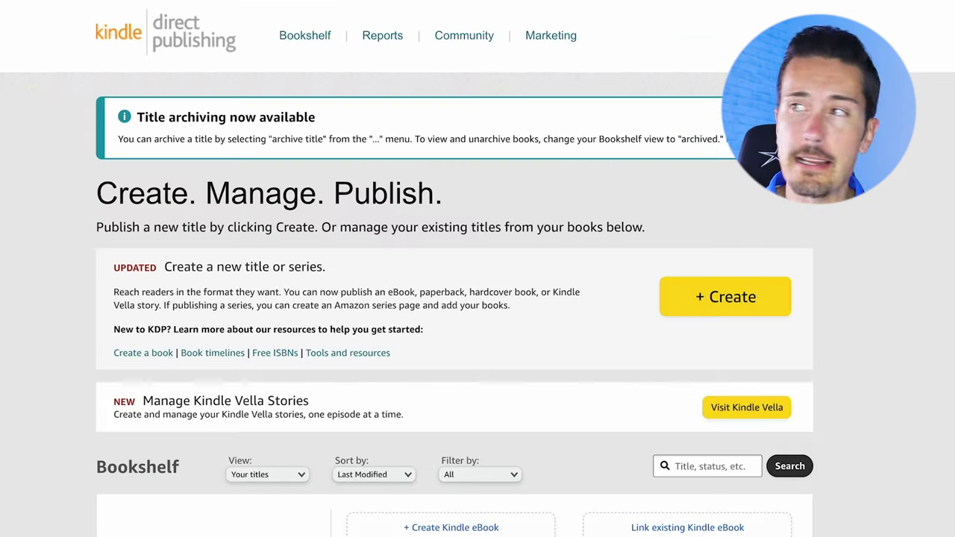
# Switch to Kindle Direct Publishing and start creating a new paperback title.
pyautogui.click(732, 308)
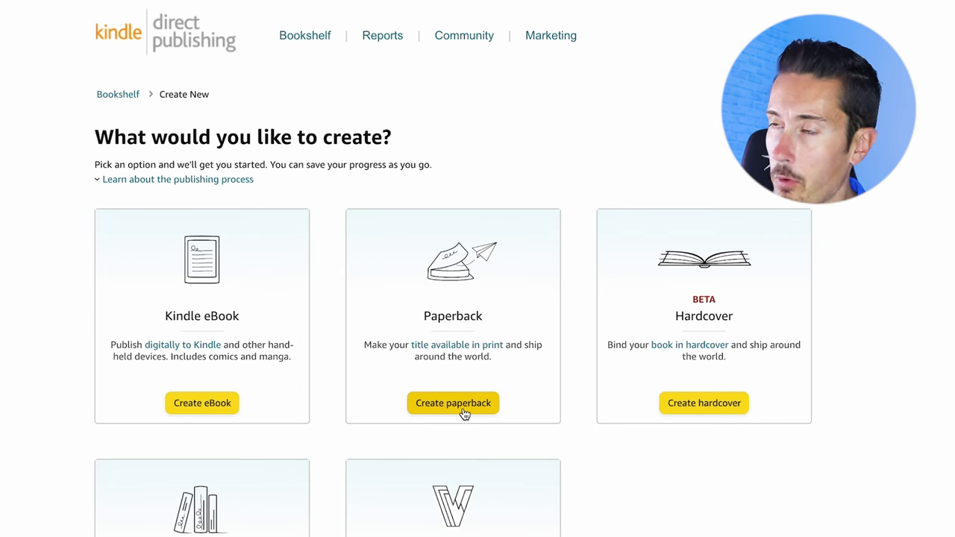
pyautogui.click(452, 404)
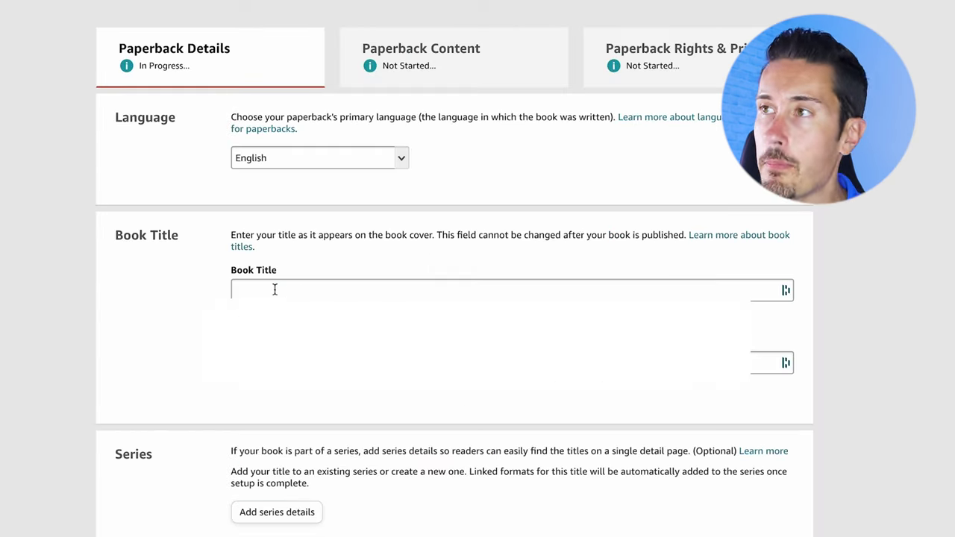
# Check a competing Spring word search title in Book Bolt and enter the book title "Fall Themed Word Search. 25 Great Word Searches in LARGE PRINT".
pyautogui.click(275, 289)
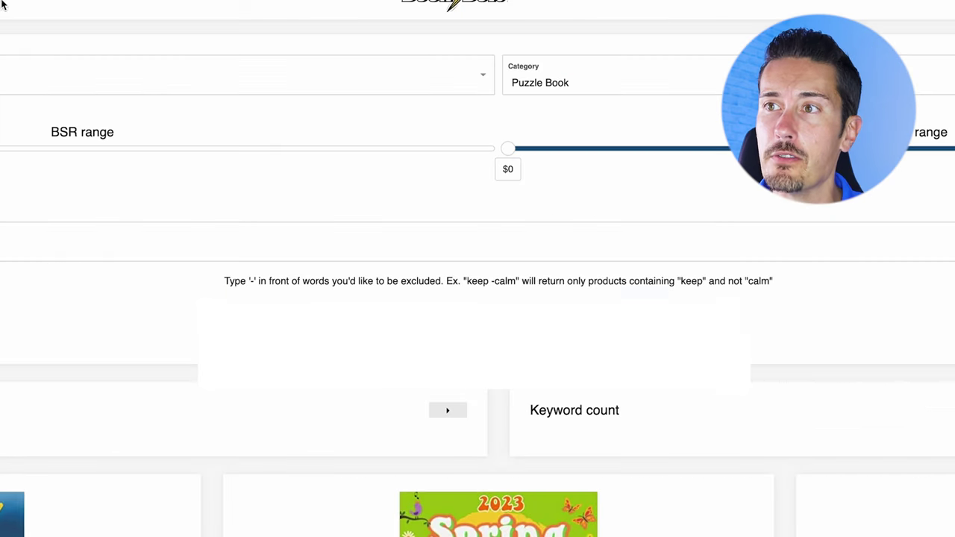
pyautogui.scroll(-3, 429, 524)
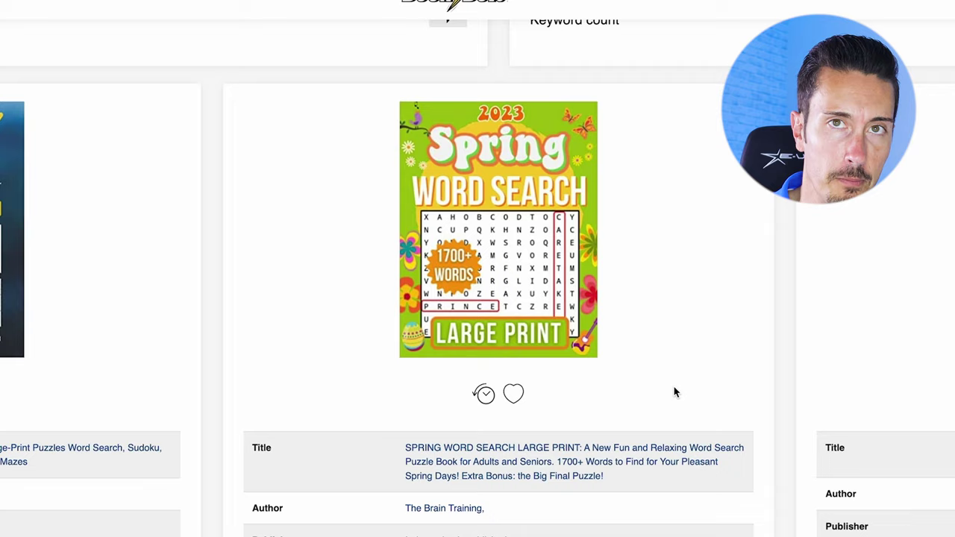
pyautogui.write('ll Themed W')
pyautogui.write('ord Search. 25 Great Word Searches i')
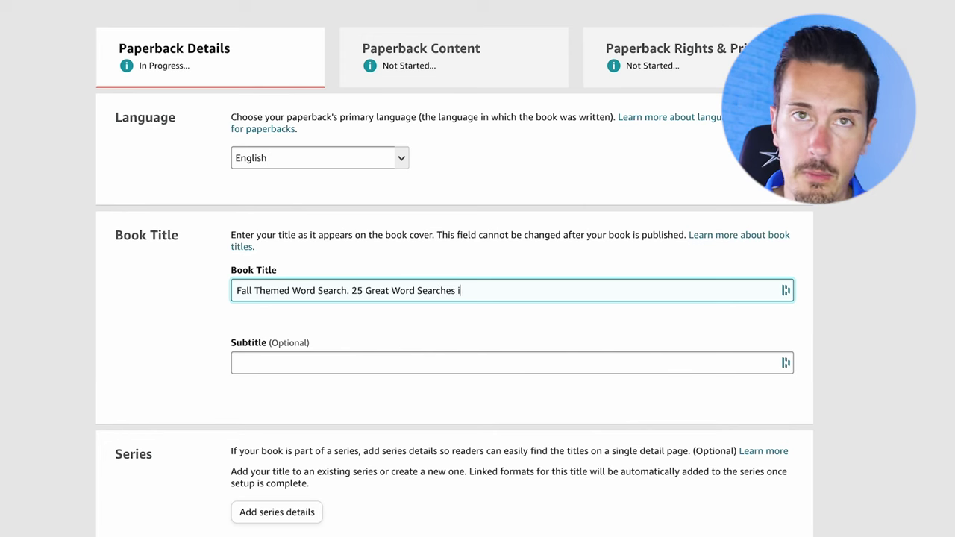
pyautogui.write('n LARGE PRINT')
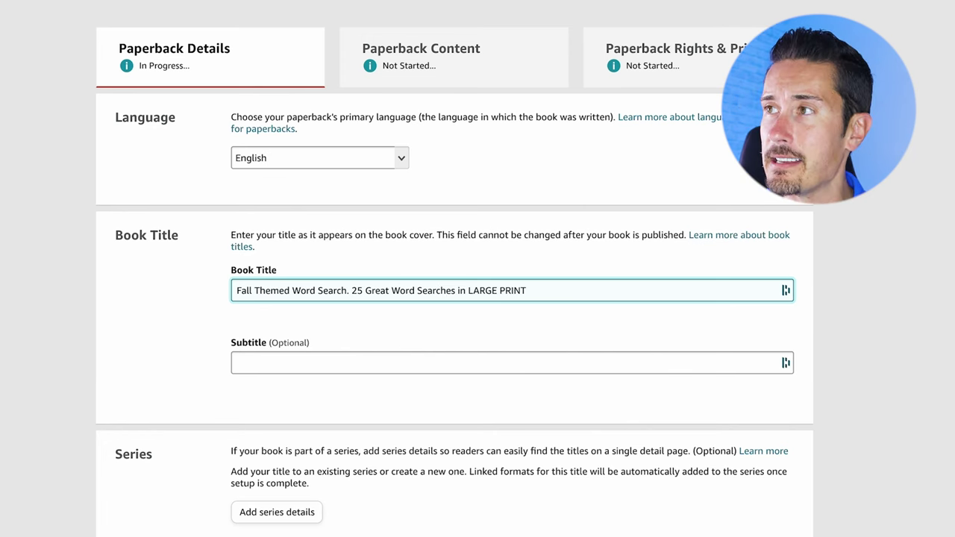
# Switch to ChatGPT and submit "I am going to publish this word search on Amazon. Write me a great description that I can use".
pyautogui.scroll(-7, 467, 221)
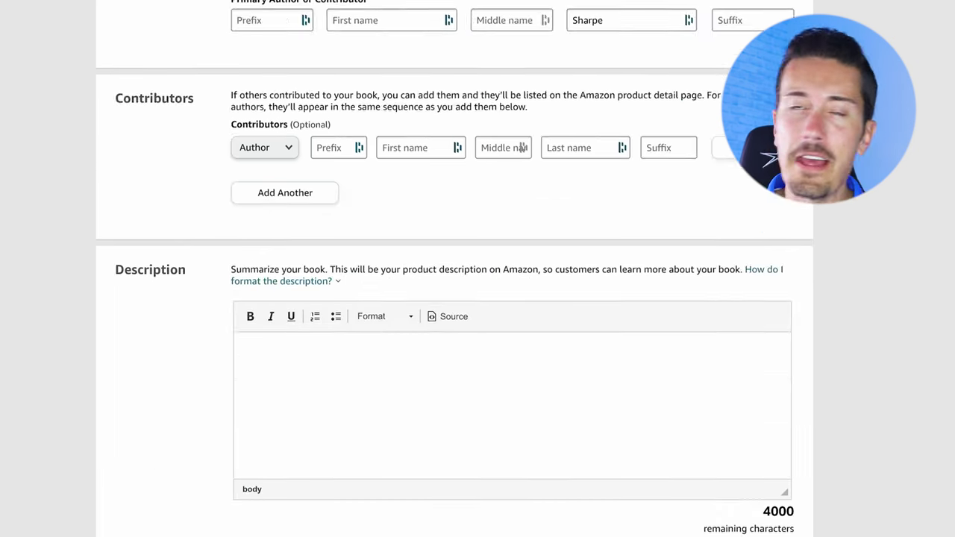
pyautogui.scroll(-2, 455, 269)
pyautogui.scroll(1, 455, 268)
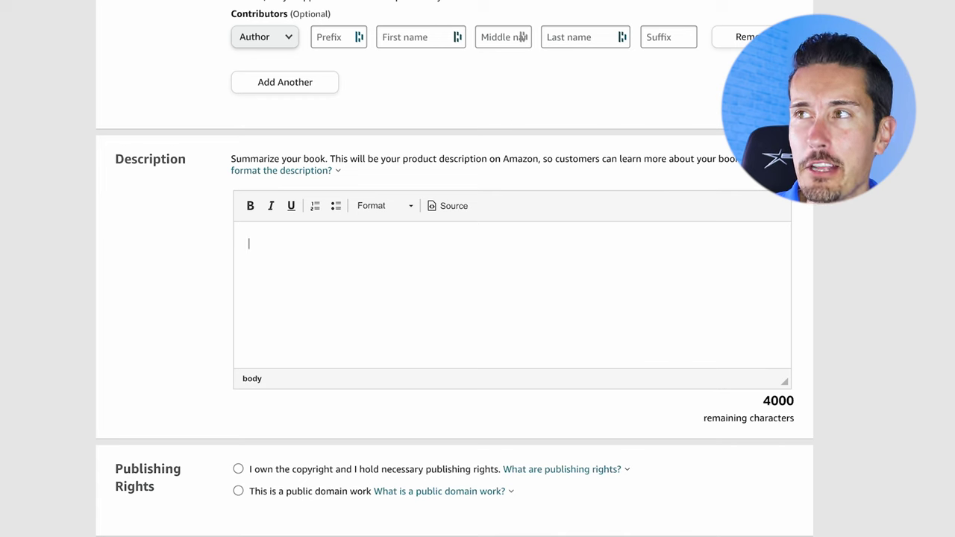
pyautogui.write('am ')
pyautogui.write('going to')
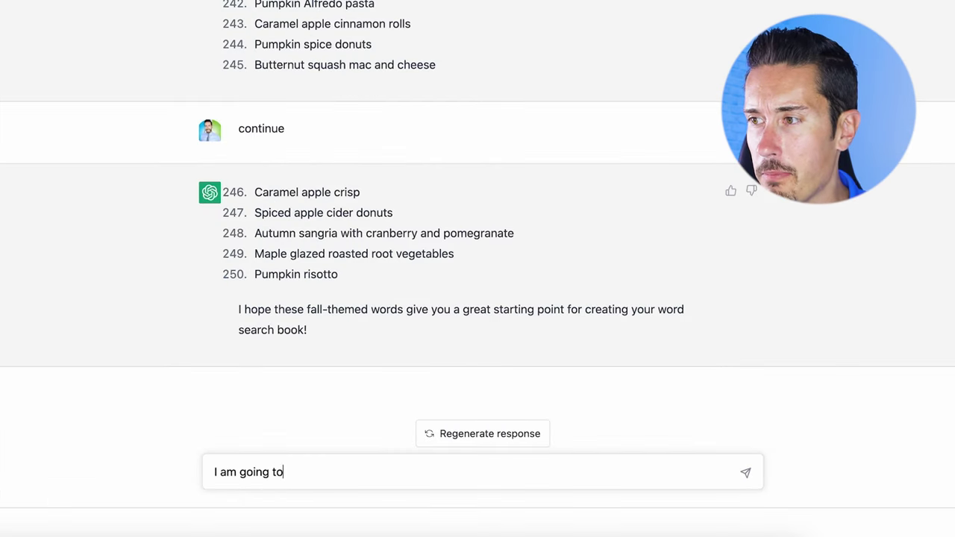
pyautogui.write(' publish this word search on Adam')
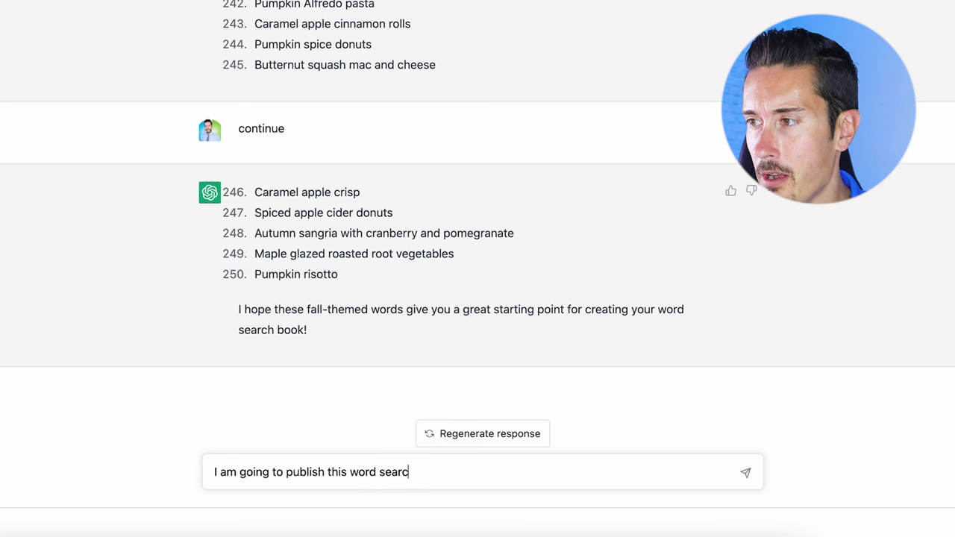
pyautogui.press('BackSpace')
pyautogui.press('BackSpace')
pyautogui.press('BackSpace')
pyautogui.write('mazo')
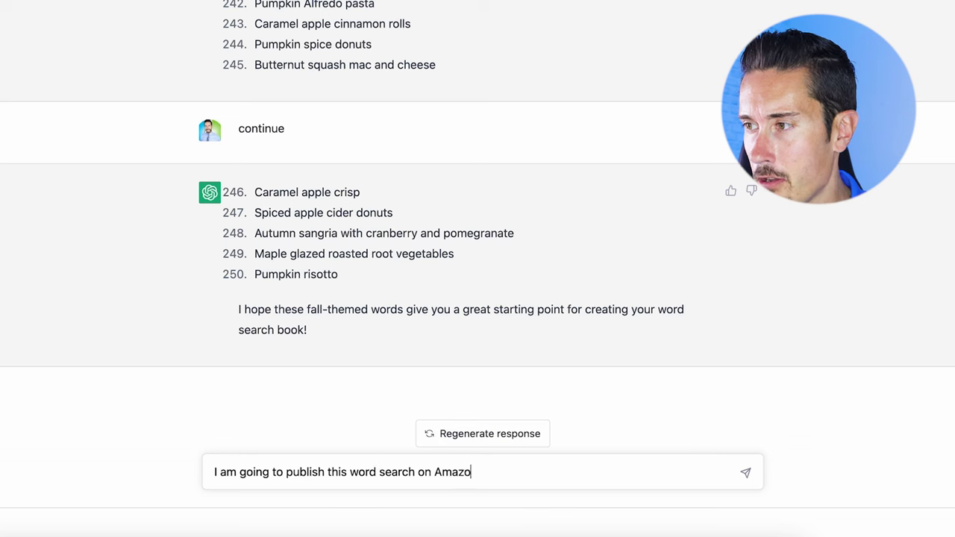
pyautogui.write('n. Write me a great ')
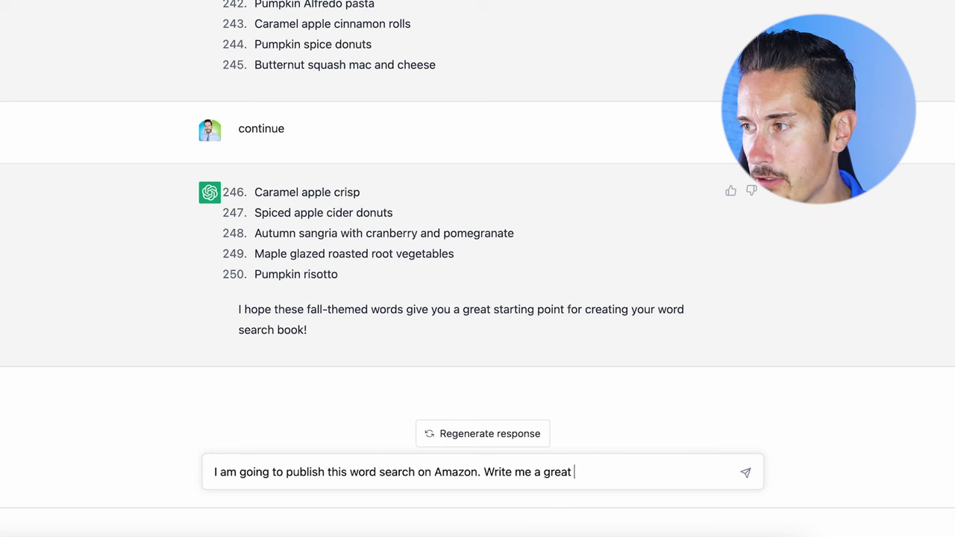
pyautogui.write('description for')
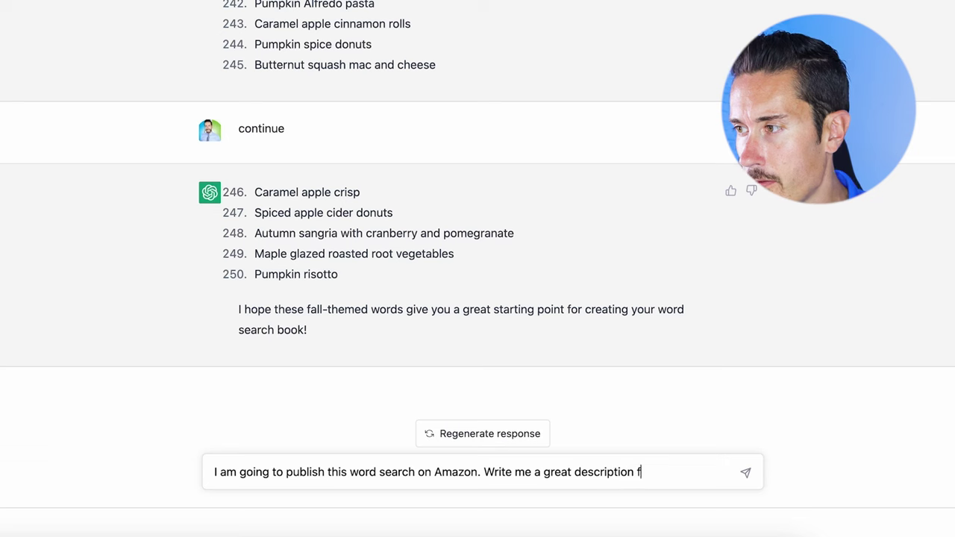
pyautogui.press('BackSpace')
pyautogui.press('BackSpace')
pyautogui.press('BackSpace')
pyautogui.write('that I can use')
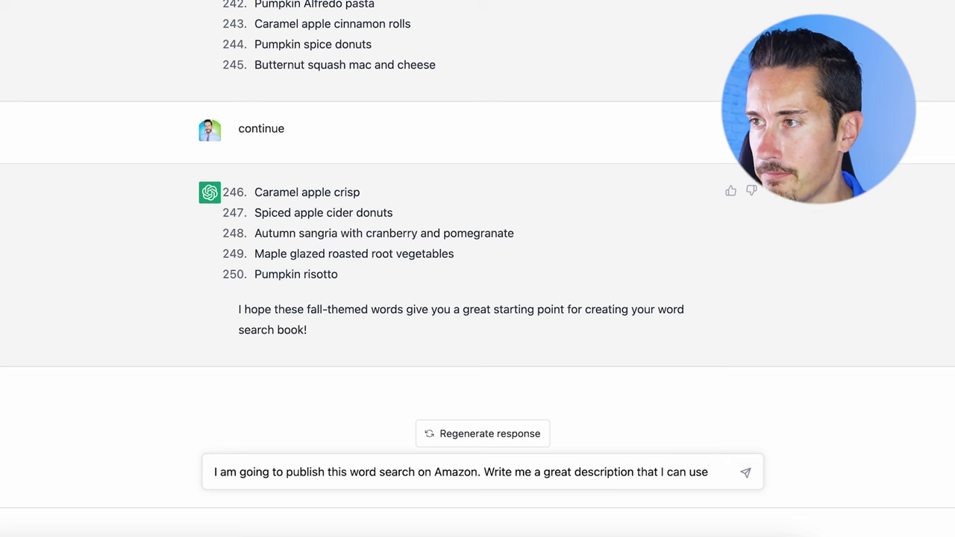
pyautogui.press('Return')
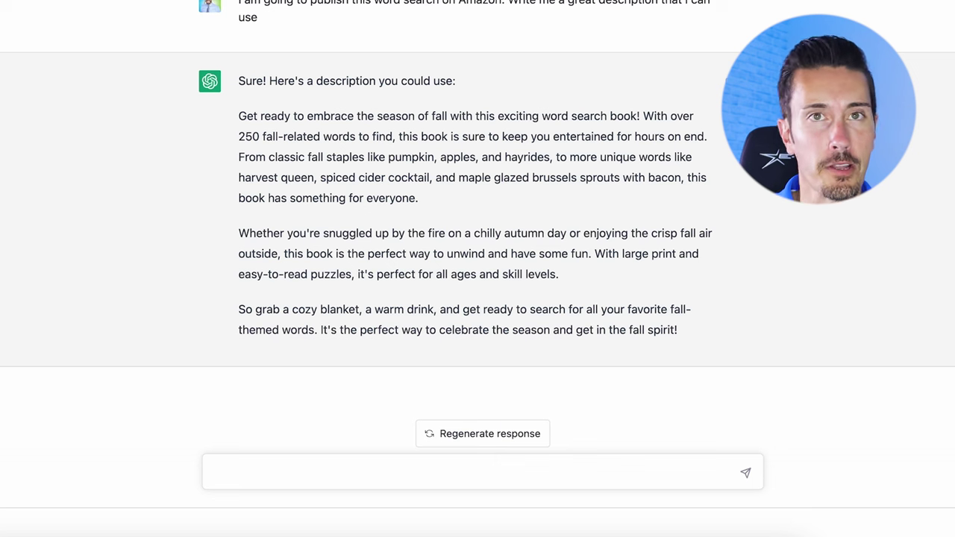
# Copy ChatGPT's three description paragraphs into the KDP book description and declare ownership of the copyright and publishing rights.
pyautogui.moveTo(678, 330); pyautogui.dragTo(237, 113)
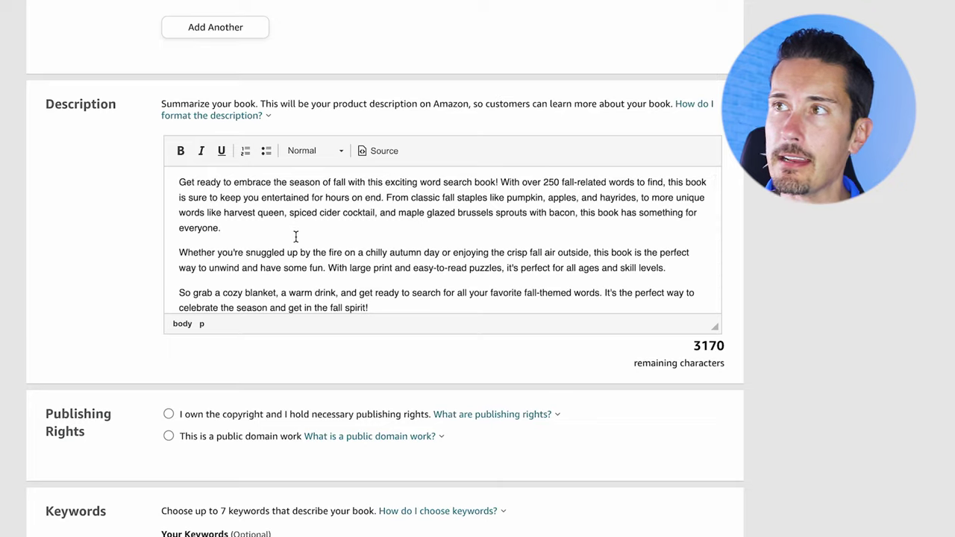
pyautogui.scroll(-5, 295, 236)
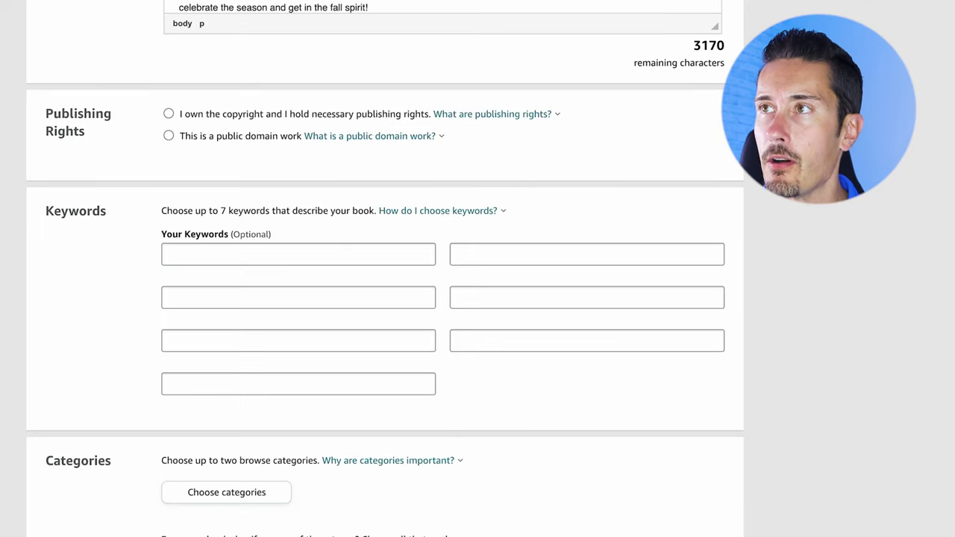
pyautogui.click(168, 113)
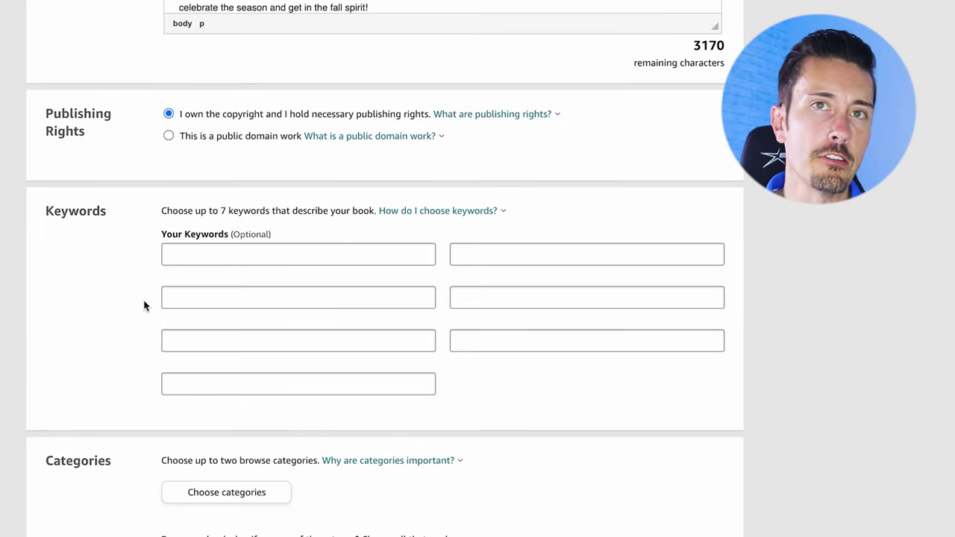
# Enter "fall theme word search" and "word search large print" as the first two book keywords.
pyautogui.click(258, 253)
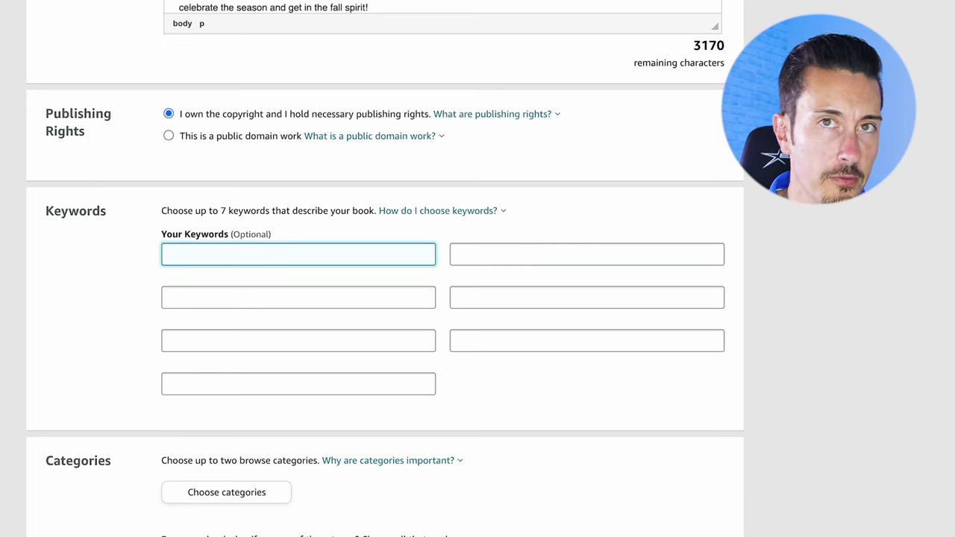
pyautogui.write('fall the')
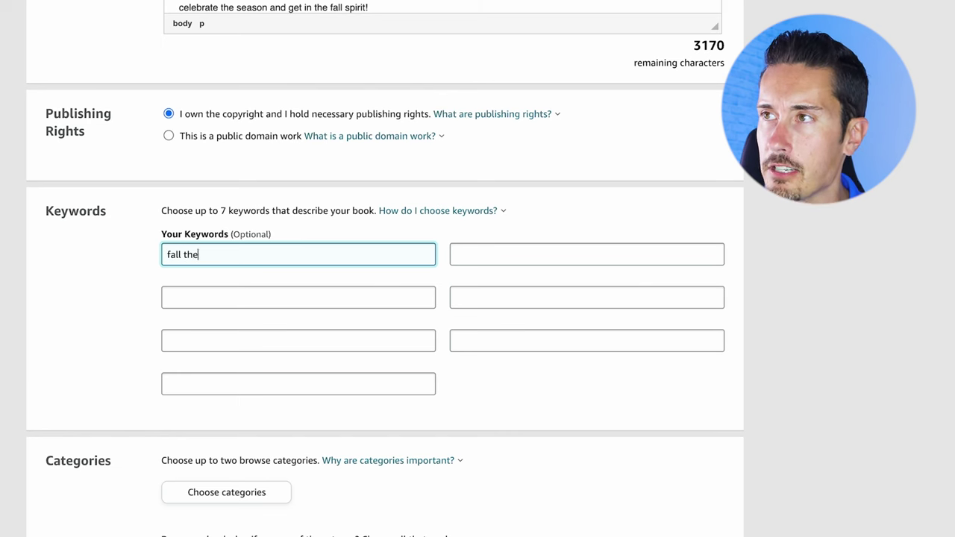
pyautogui.write('me word search')
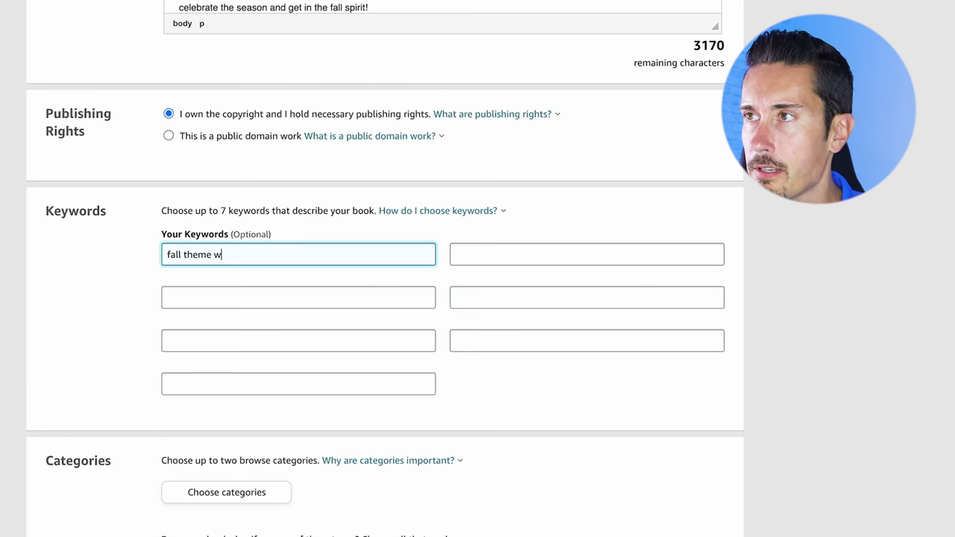
pyautogui.press('Tab')
pyautogui.write('word search large pr')
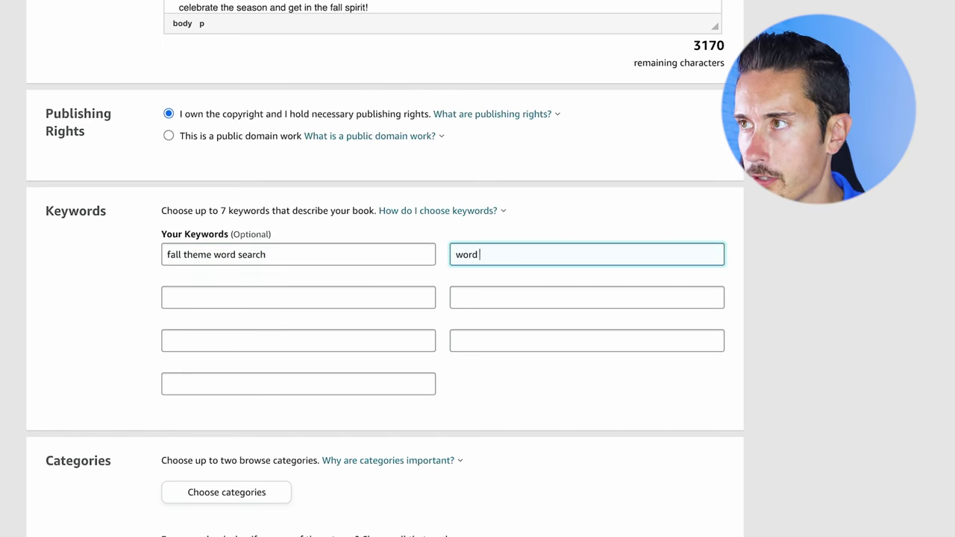
pyautogui.write('int')
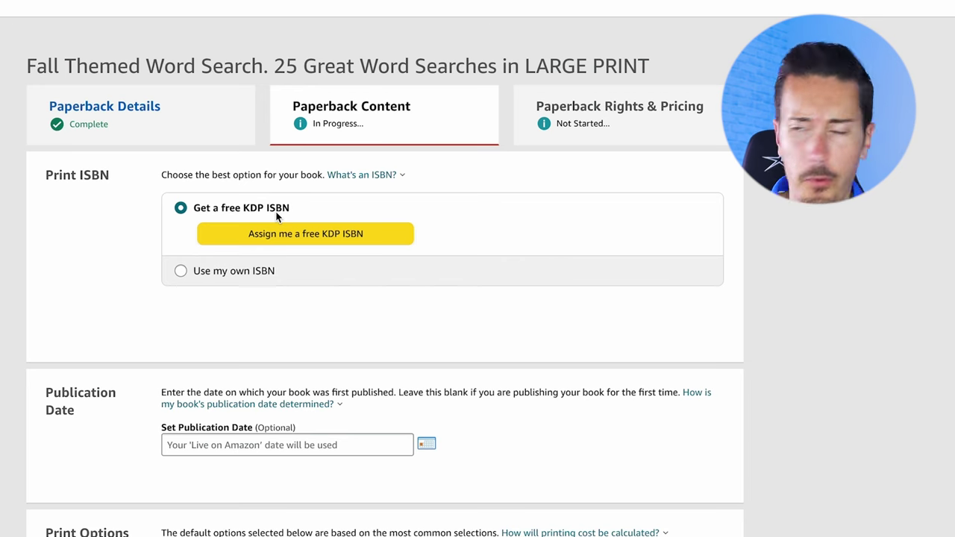
# Set the paperback's trim size to 8.5 x 11 in and its cover finish to Glossy.
pyautogui.scroll(-4, 276, 215)
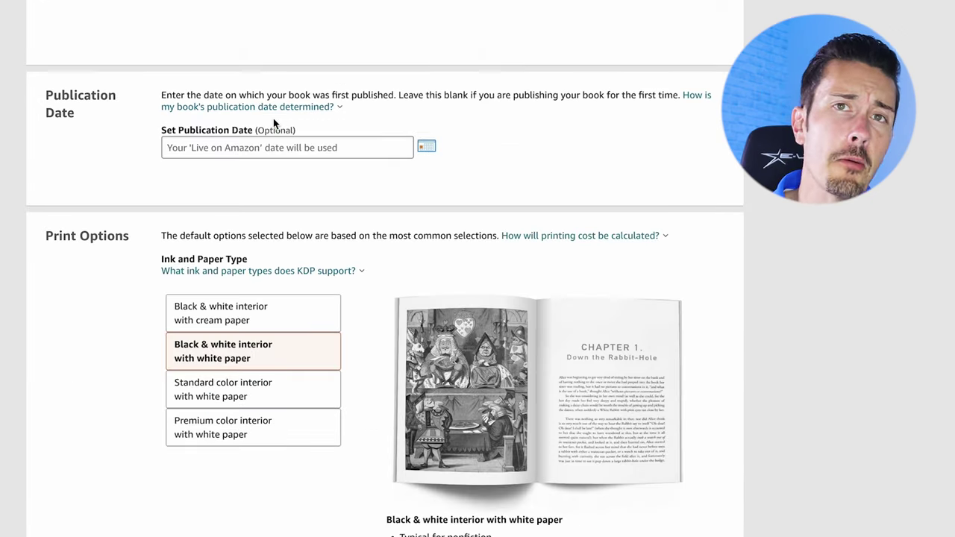
pyautogui.scroll(-4, 270, 153)
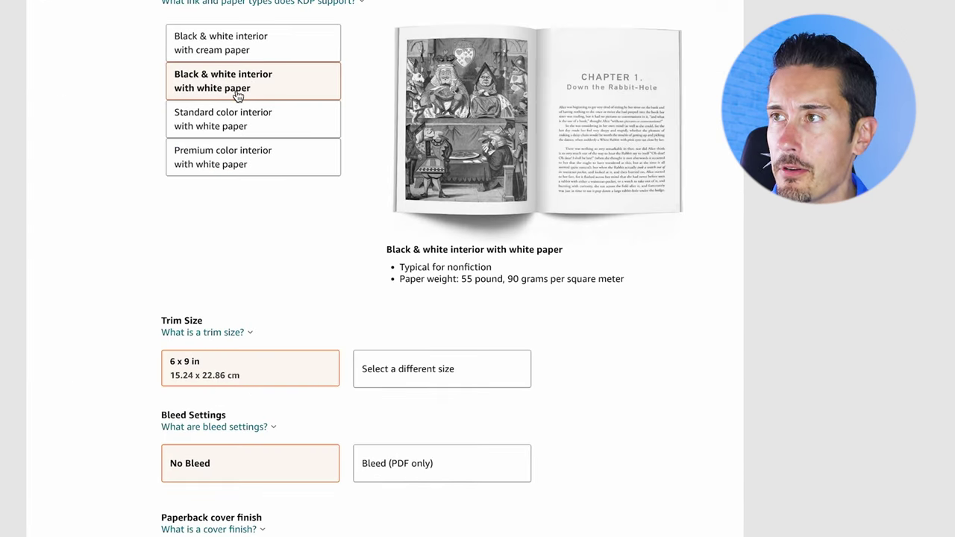
pyautogui.click(416, 376)
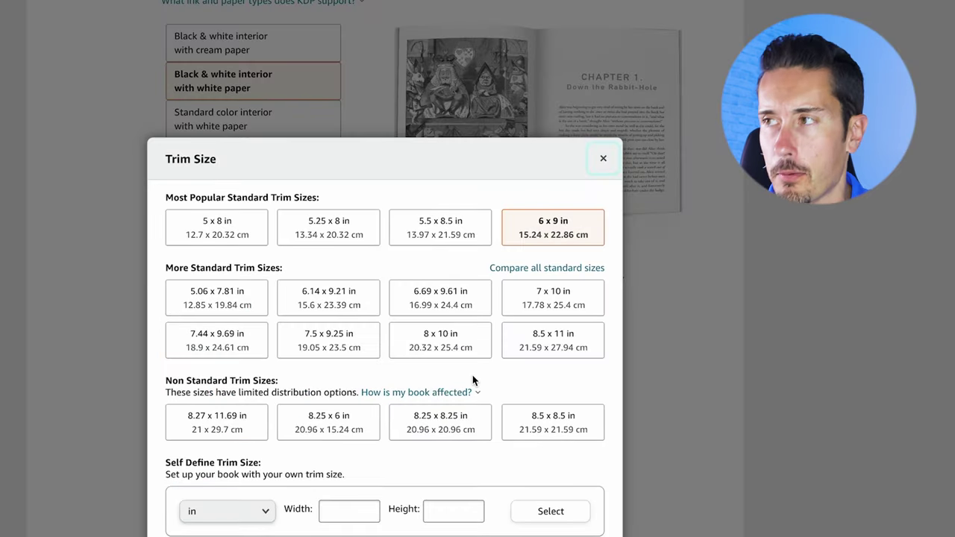
pyautogui.click(553, 353)
pyautogui.click(399, 370)
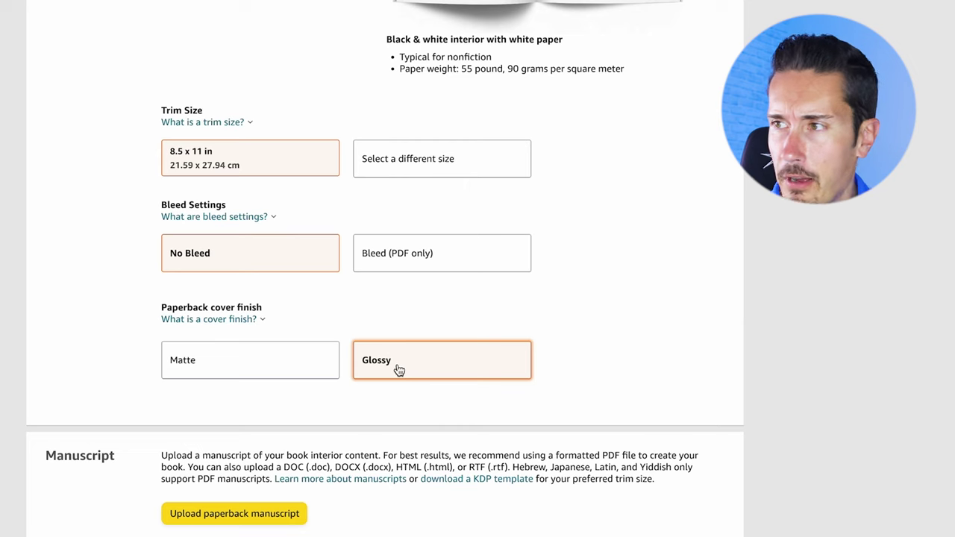
# Upload "Paperback Interior (Fall_attemp_2) 8_5X11 50 pages No Bleed CMYK.pdf" from the Fall_attemp_2 (CMYK) folder as the paperback manuscript.
pyautogui.scroll(-3, 523, 283)
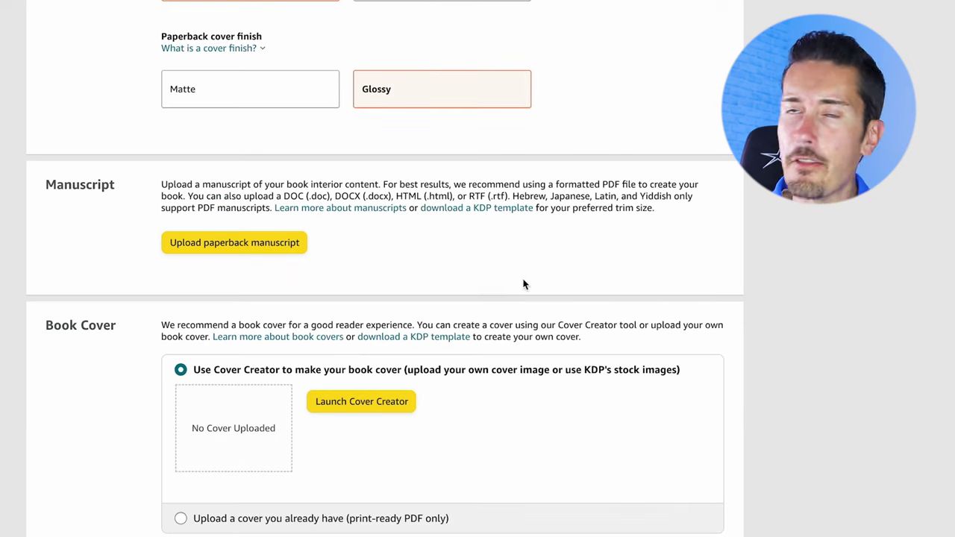
pyautogui.click(258, 254)
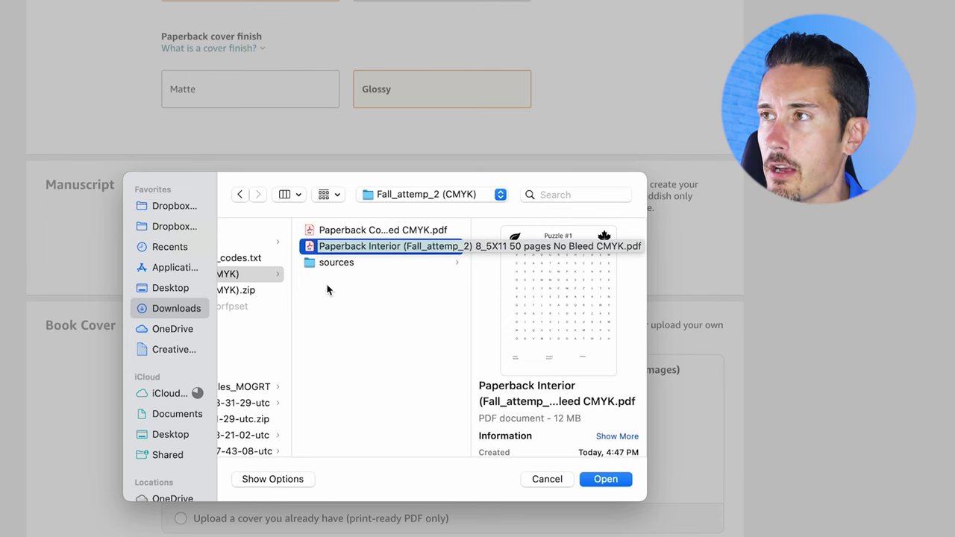
pyautogui.click(342, 231)
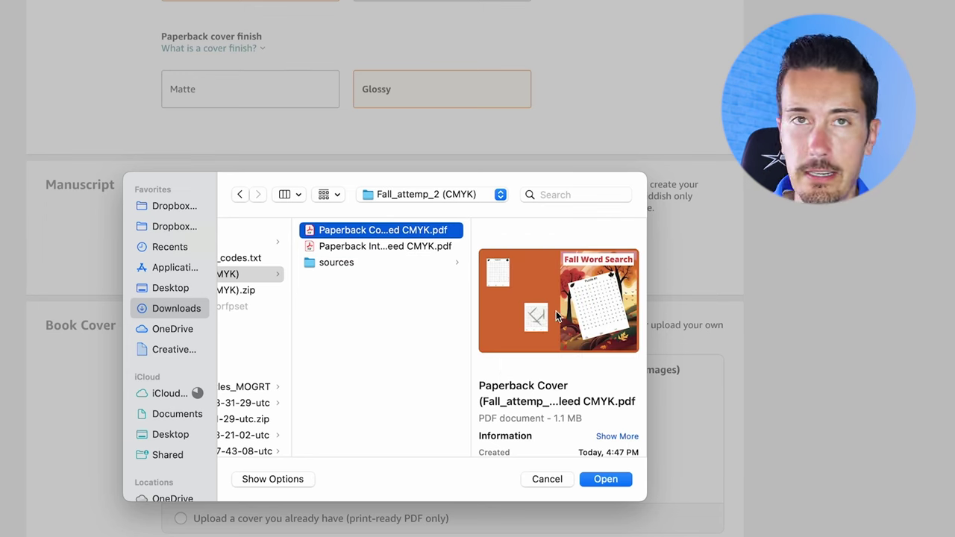
pyautogui.click(324, 249)
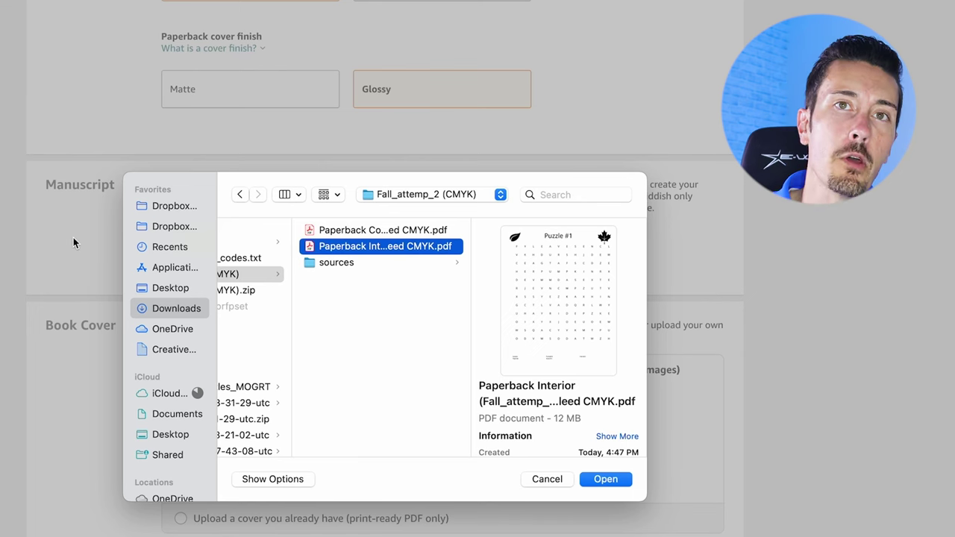
pyautogui.click(610, 484)
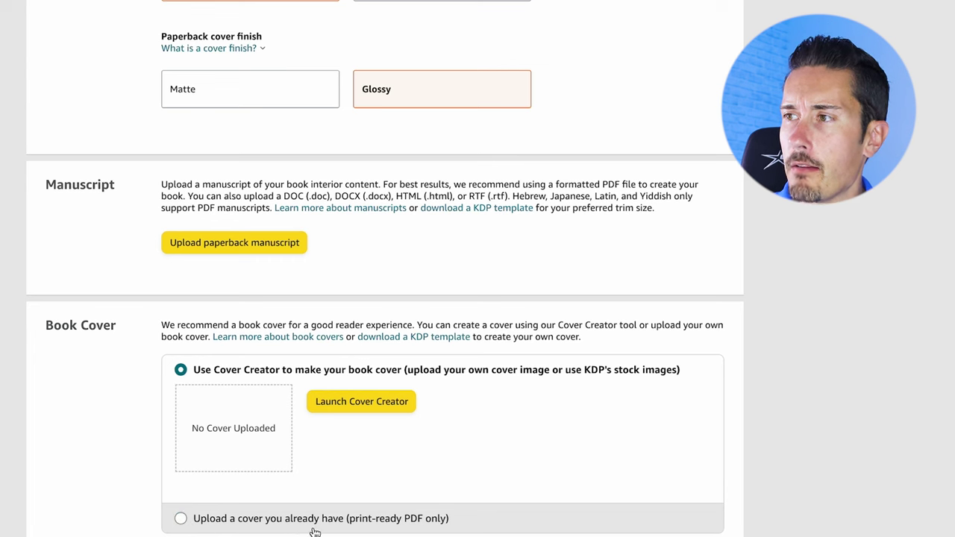
# Choose to supply an existing print-ready cover and upload "Paperback Cover (Fall_attemp_2) 8_5X11 50 pages No Bleed CMYK.pdf".
pyautogui.click(327, 522)
pyautogui.click(343, 437)
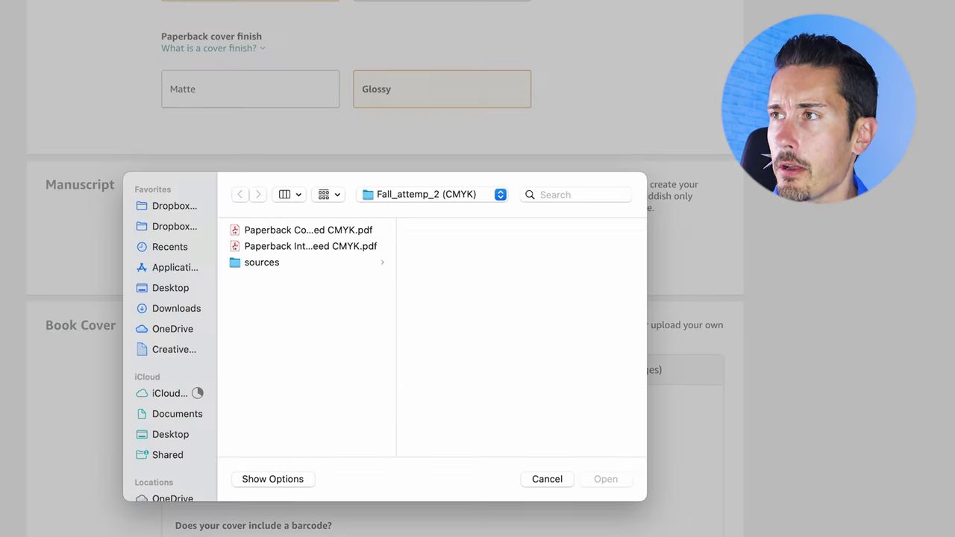
pyautogui.click(346, 246)
pyautogui.click(348, 231)
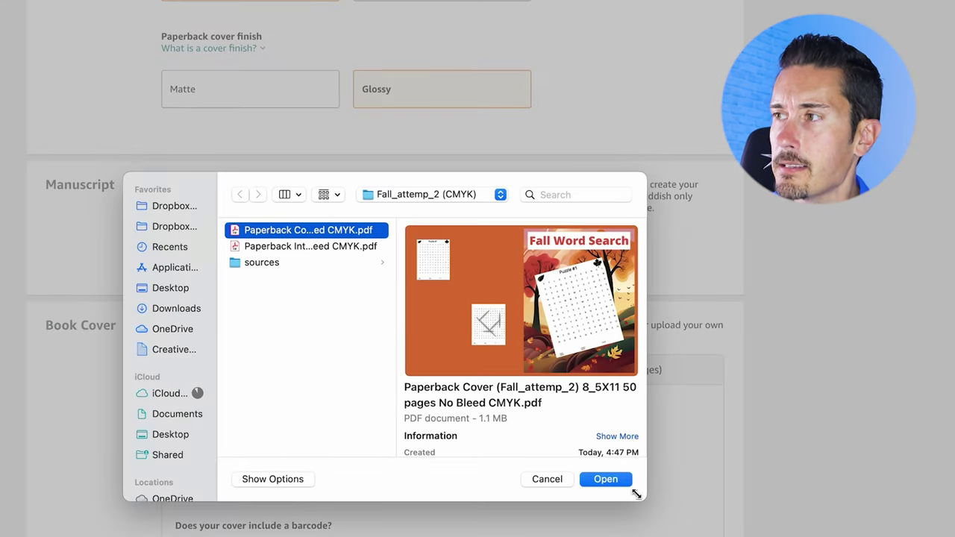
pyautogui.click(606, 479)
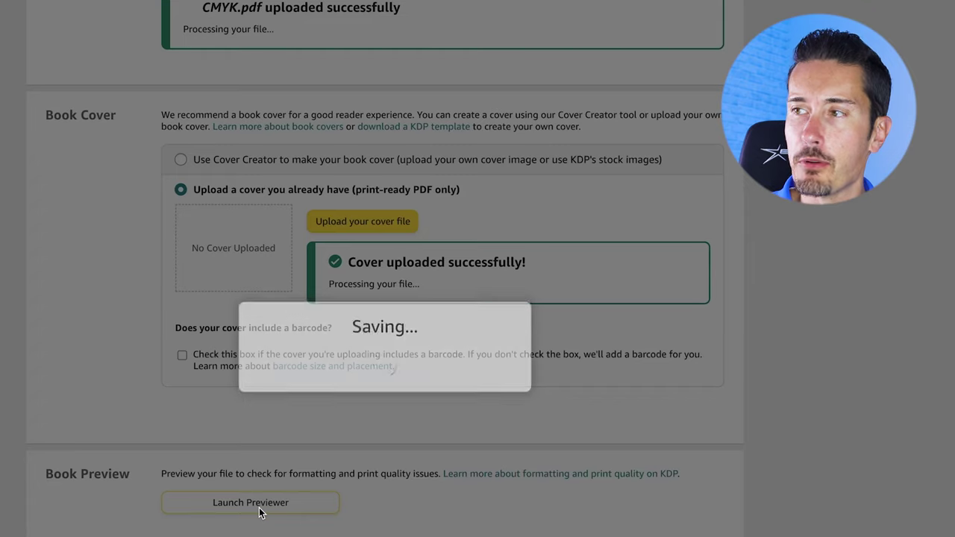
# Launch the book previewer for the uploaded manuscript and cover, and continue to the paperback's rights and pricing settings.
pyautogui.click(253, 503)
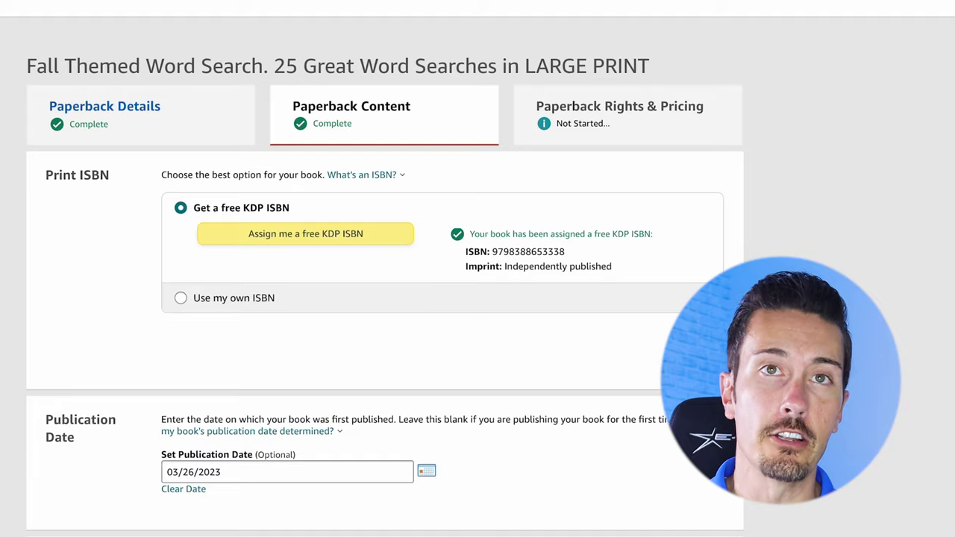
pyautogui.scroll(-20, 384, 298)
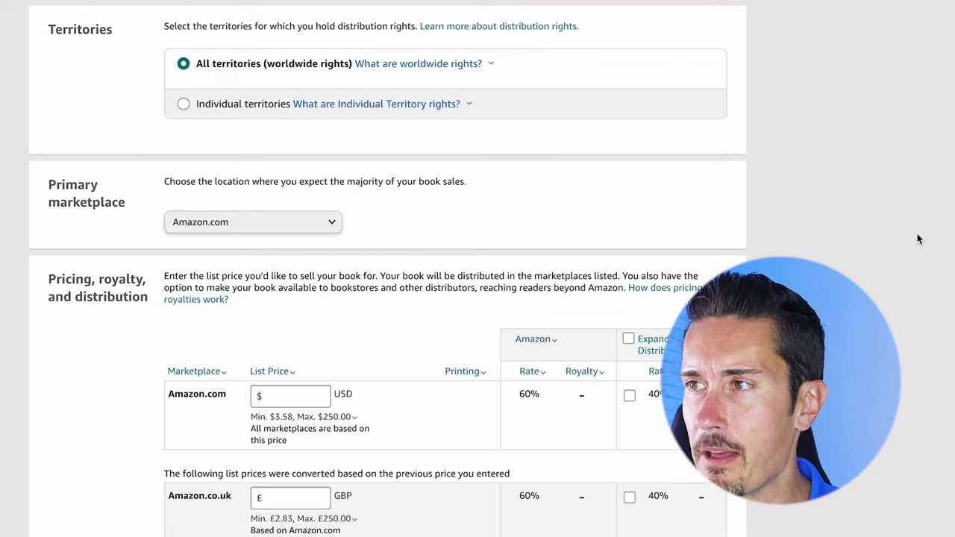
# Read the minimum list price explanation for Amazon.com, close it, and open the Amazon.com list price in USD for entry.
pyautogui.scroll(-2, 896, 254)
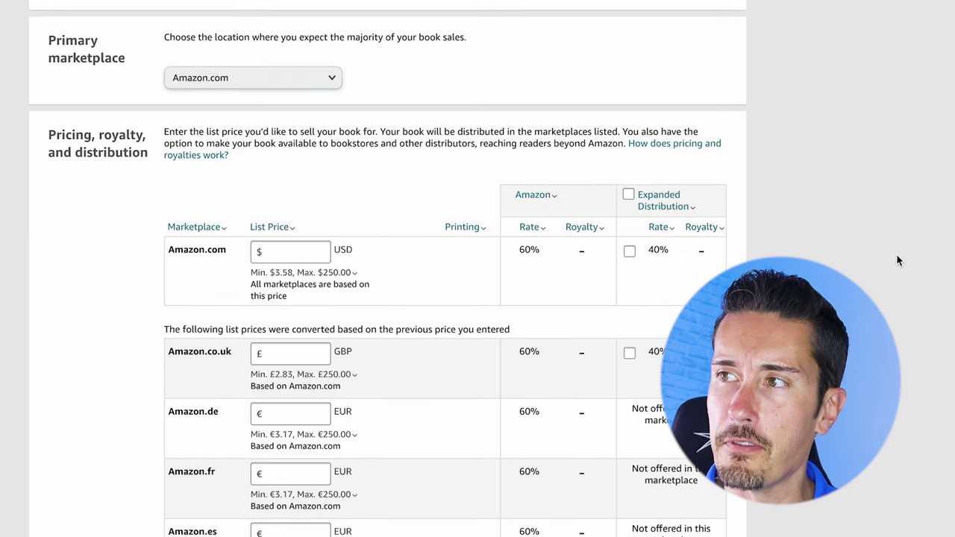
pyautogui.click(284, 273)
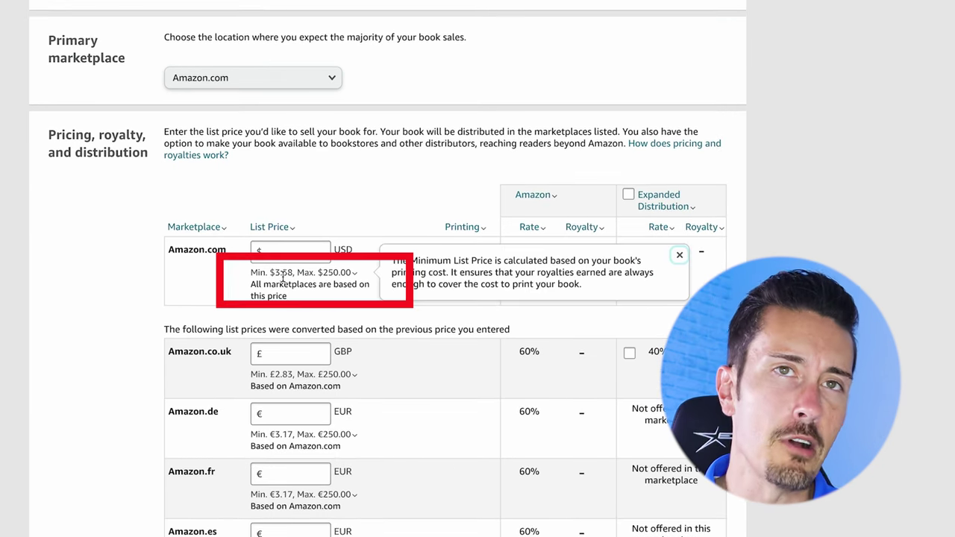
pyautogui.click(276, 319)
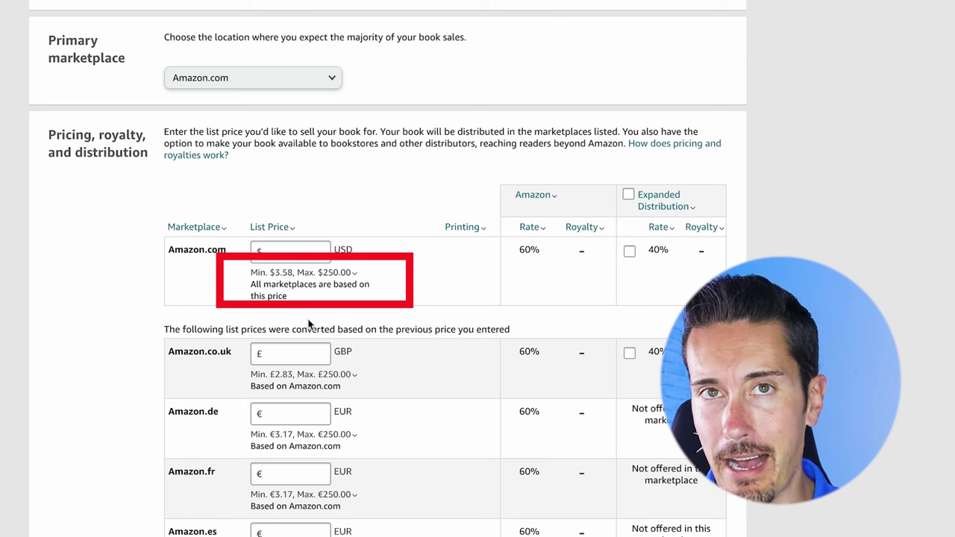
pyautogui.click(315, 374)
pyautogui.click(288, 246)
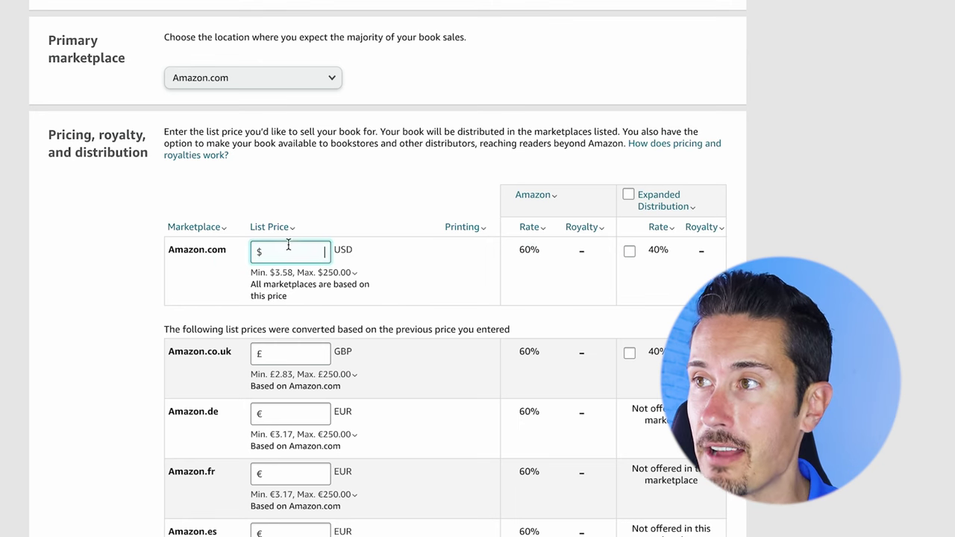